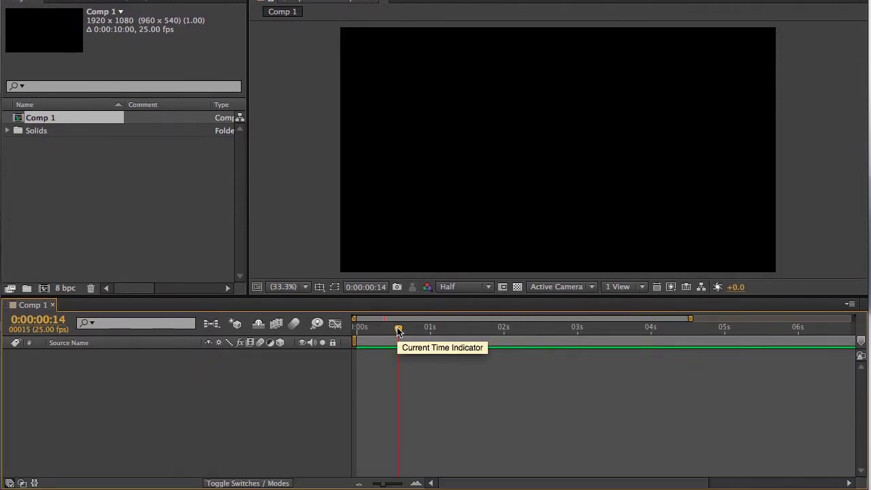
# Step: Return the current time to 0:00:00:00 and widen the timeline to show all 10 seconds
pyautogui.moveTo(399, 330); pyautogui.dragTo(357, 330)
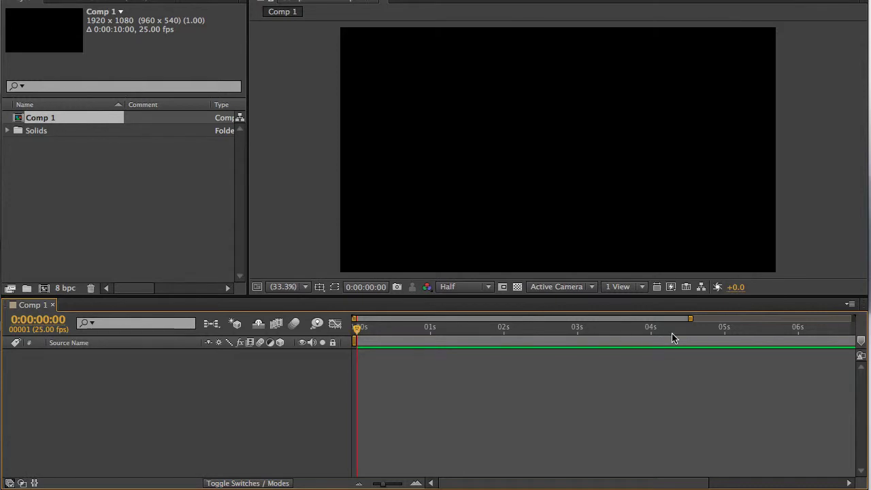
pyautogui.moveTo(692, 319); pyautogui.dragTo(859, 326)
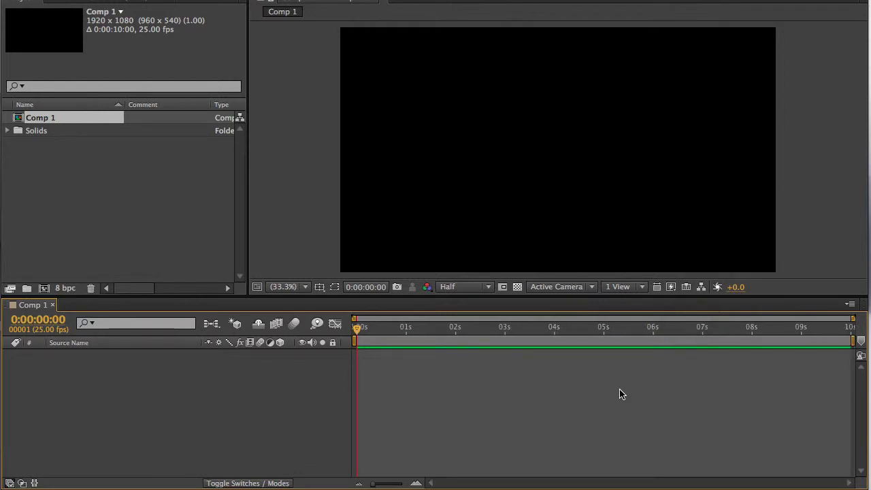
# Step: Create a 1920×1080 white solid layer named White Solid 2, then deselect it
pyautogui.click(266, 83)
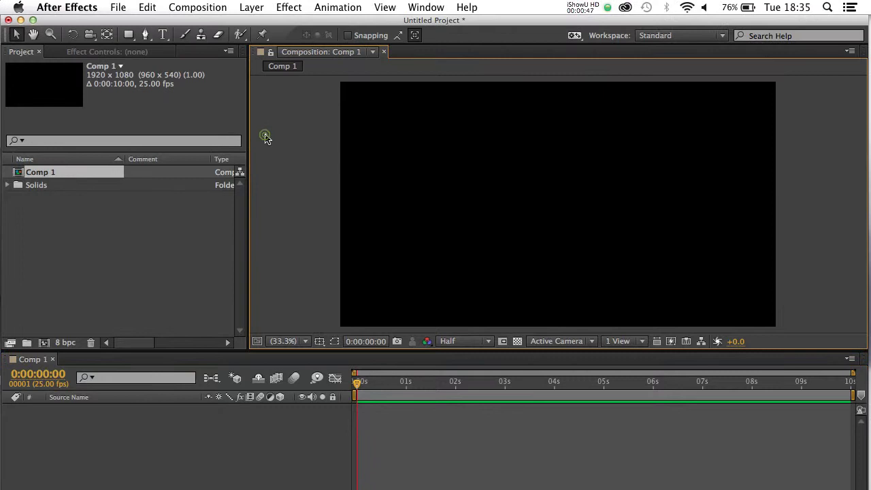
pyautogui.click(251, 7)
pyautogui.moveTo(260, 24)
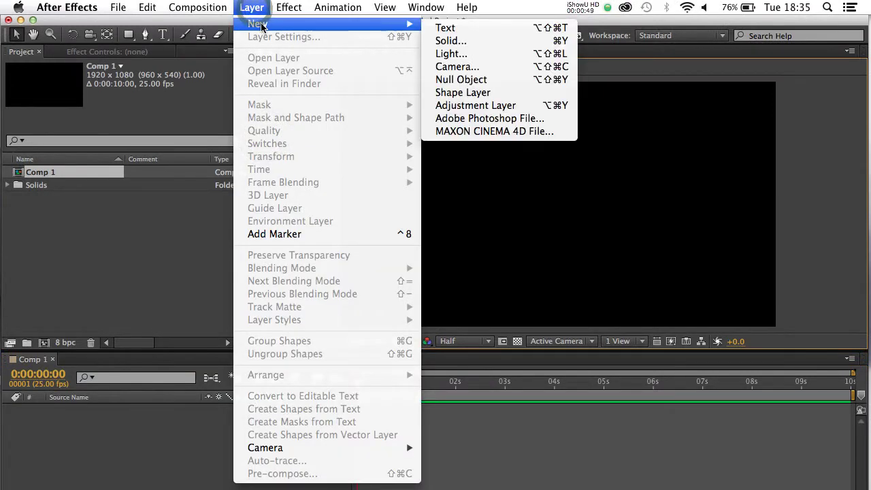
pyautogui.click(433, 40)
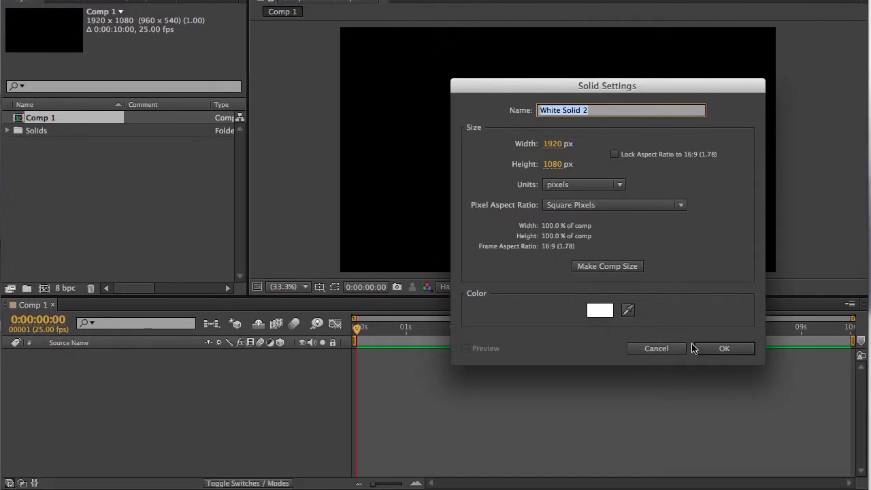
pyautogui.click(710, 398)
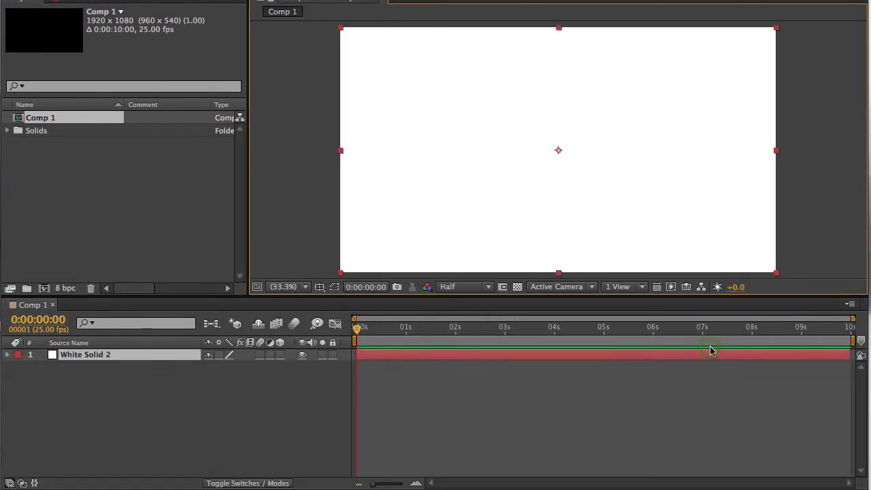
pyautogui.click(151, 403)
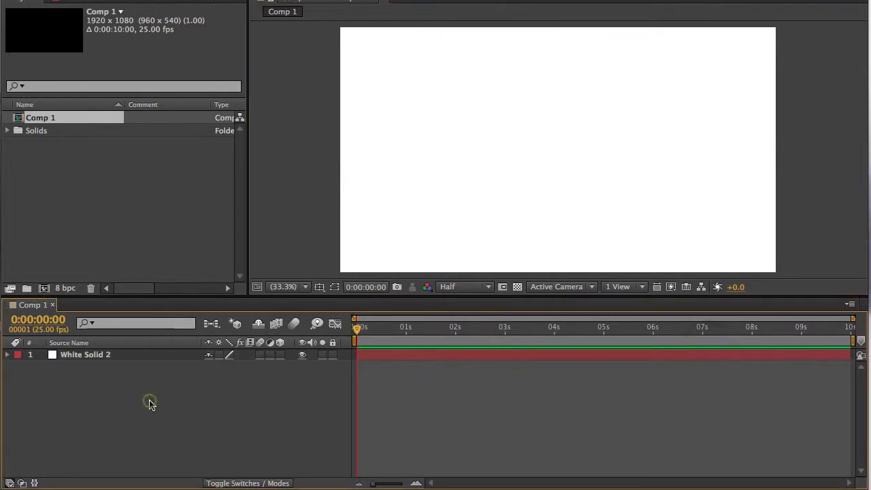
# Step: Apply Effect > Simulation > Shatter to the White Solid 2 layer
pyautogui.click(85, 358)
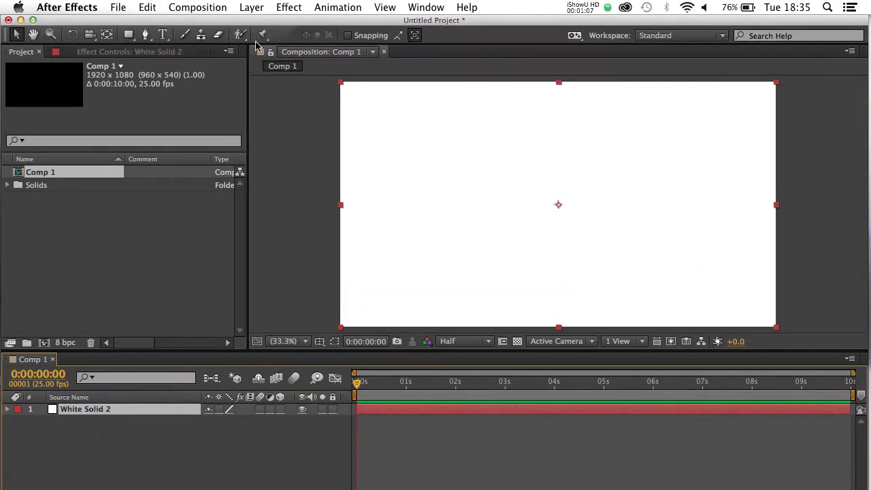
pyautogui.click(286, 8)
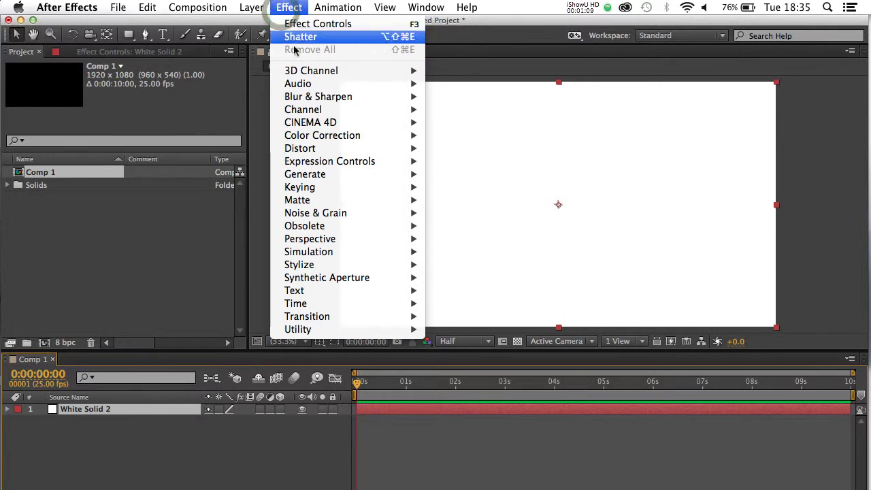
pyautogui.moveTo(305, 255)
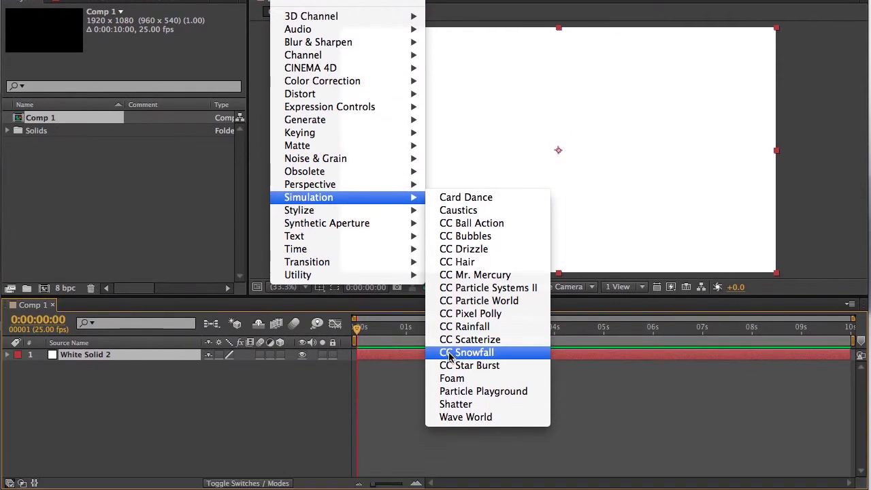
pyautogui.click(462, 406)
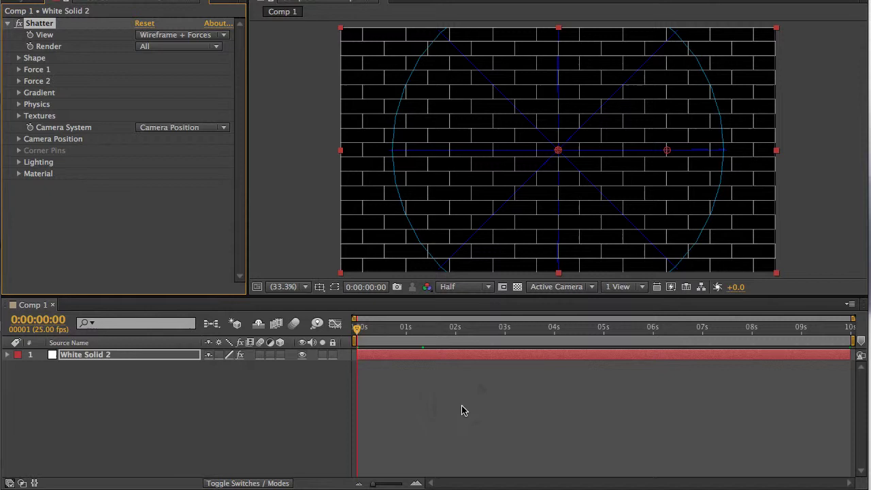
# Step: Set the viewer zoom to Fit, enlarge the viewer, and scrub to frame 8
pyautogui.click(296, 287)
pyautogui.click(297, 274)
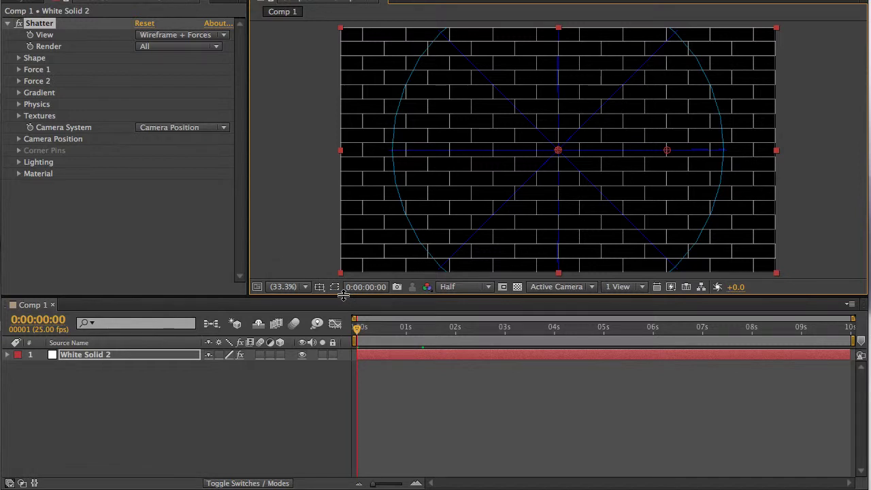
pyautogui.moveTo(344, 295); pyautogui.dragTo(347, 315)
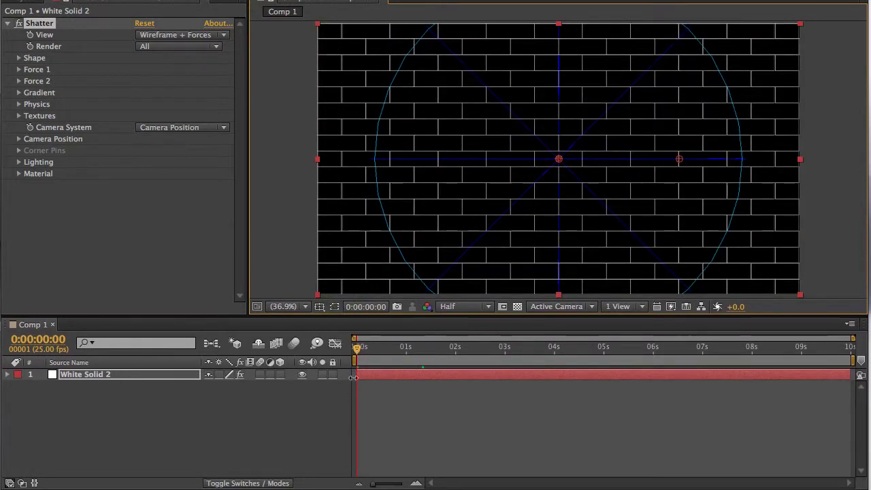
pyautogui.moveTo(358, 354); pyautogui.dragTo(373, 354)
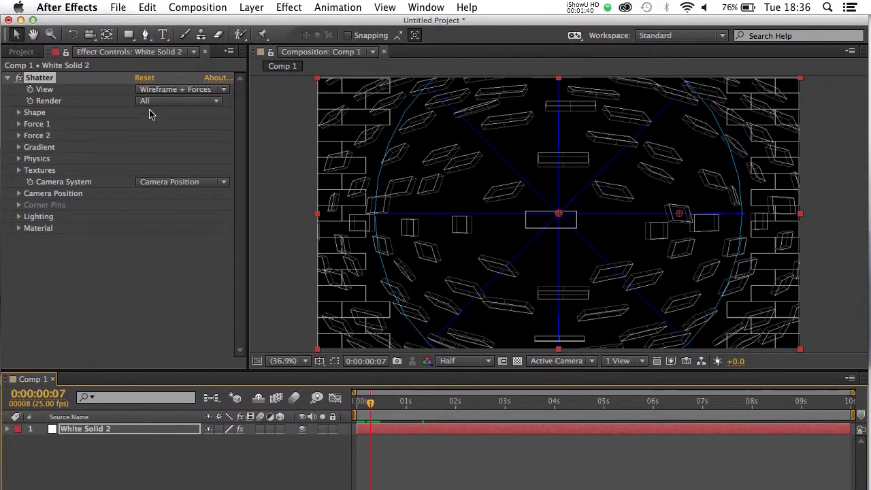
# Step: Switch Shatter's View to Rendered and scrub back to the first frame
pyautogui.click(185, 91)
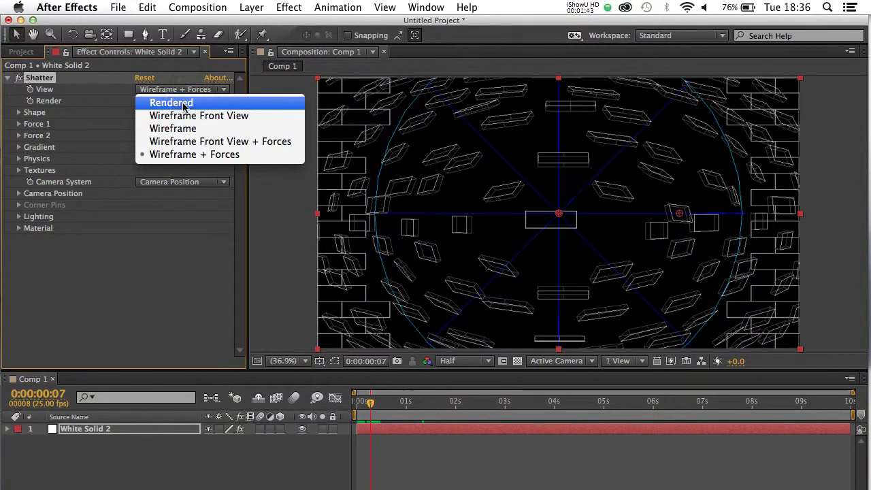
pyautogui.click(185, 104)
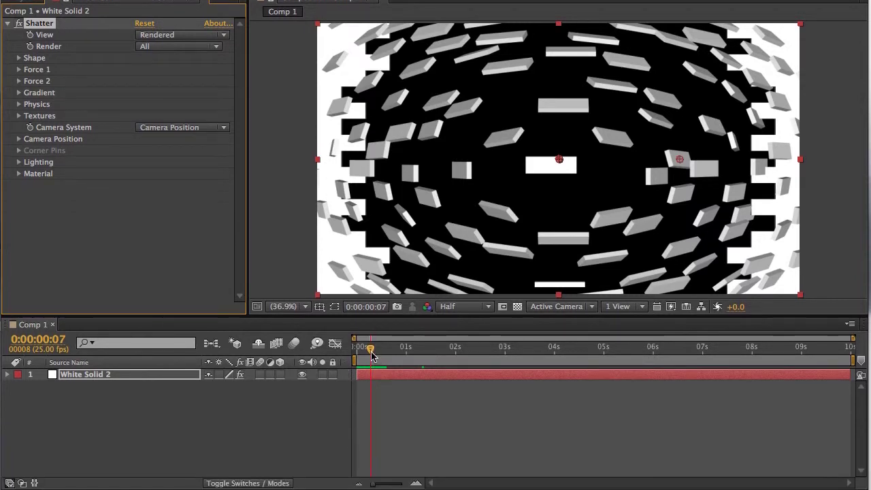
pyautogui.moveTo(370, 353); pyautogui.dragTo(359, 349)
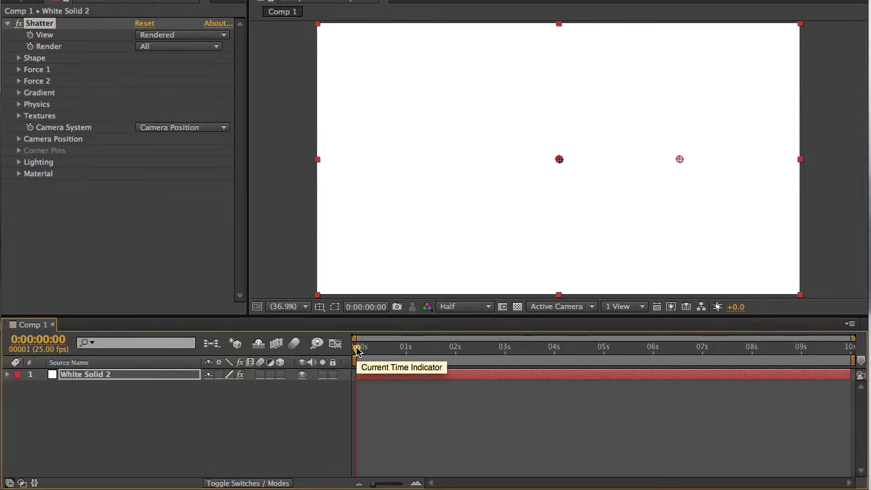
pyautogui.moveTo(356, 348); pyautogui.dragTo(356, 348)
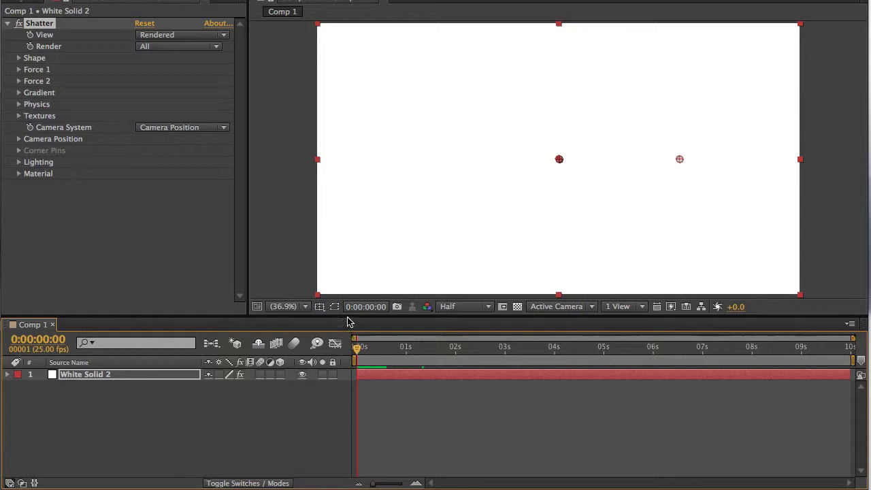
# Step: Enlarge the timeline and twirl open White Solid 2 > Effects > Shatter, previewing frame 8
pyautogui.moveTo(347, 316); pyautogui.dragTo(347, 291)
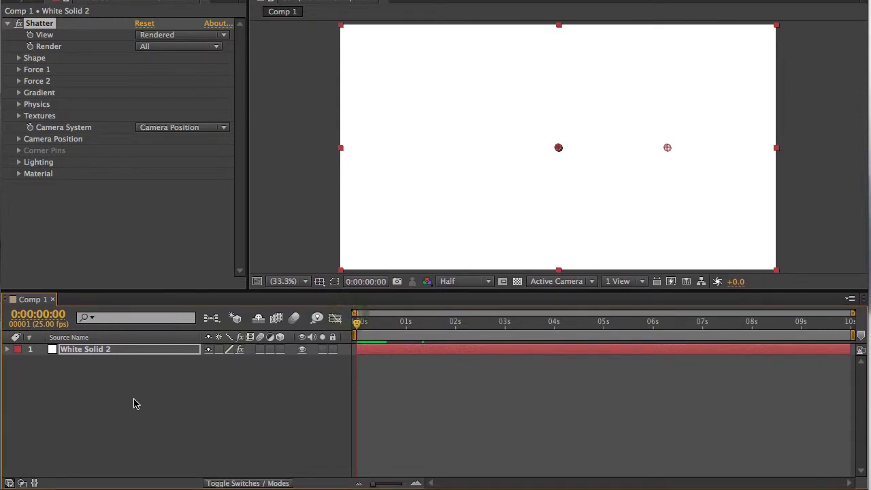
pyautogui.click(8, 350)
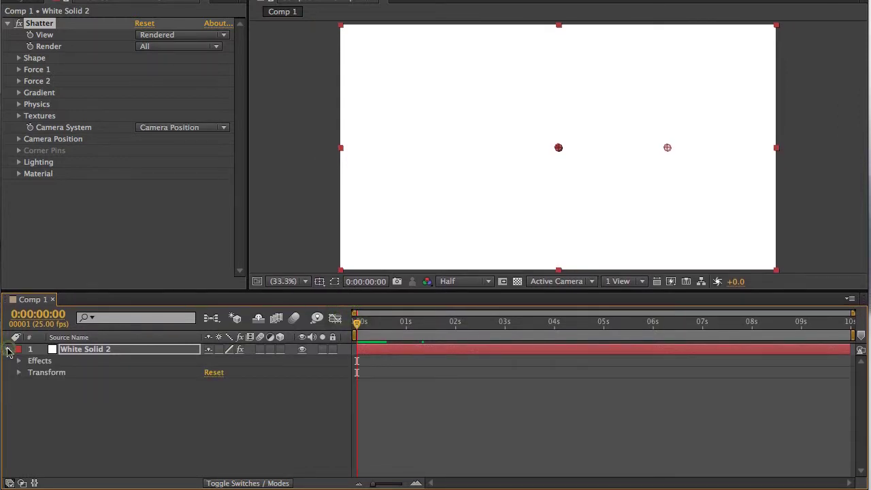
pyautogui.click(19, 362)
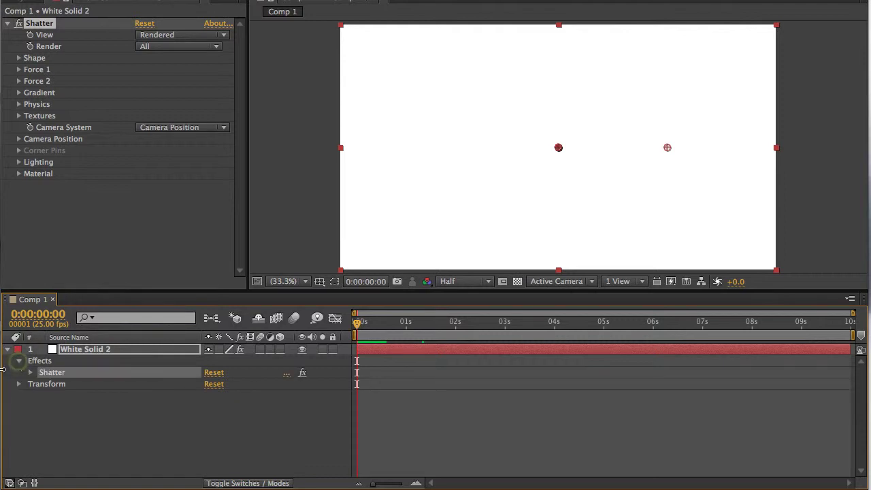
pyautogui.click(31, 373)
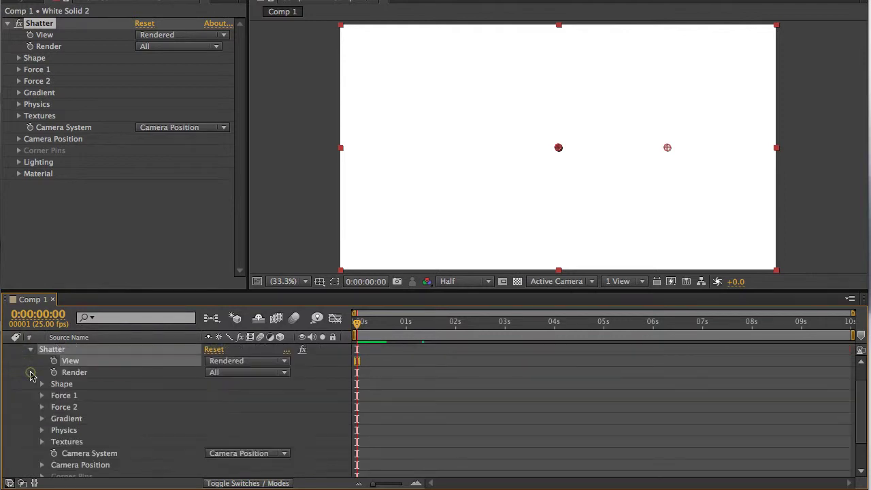
pyautogui.click(59, 386)
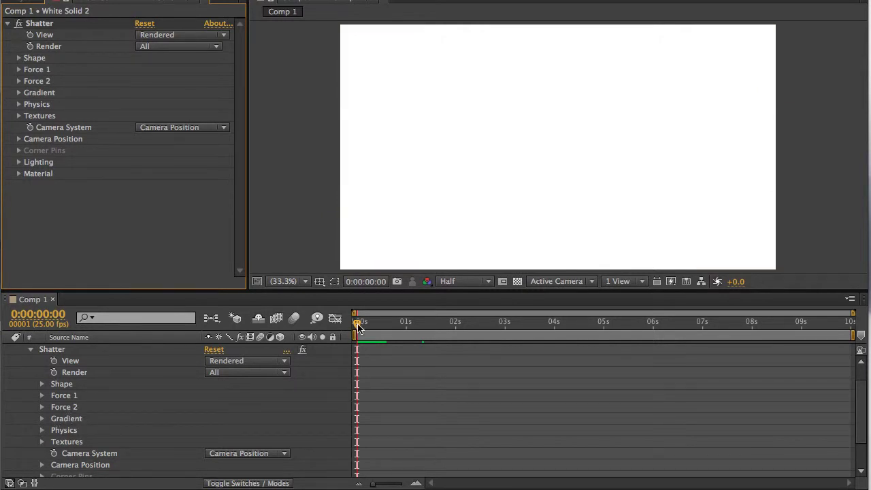
pyautogui.moveTo(358, 326)
pyautogui.mouseDown()
pyautogui.moveTo(379, 327)
pyautogui.moveTo(356, 325)
pyautogui.mouseUp()
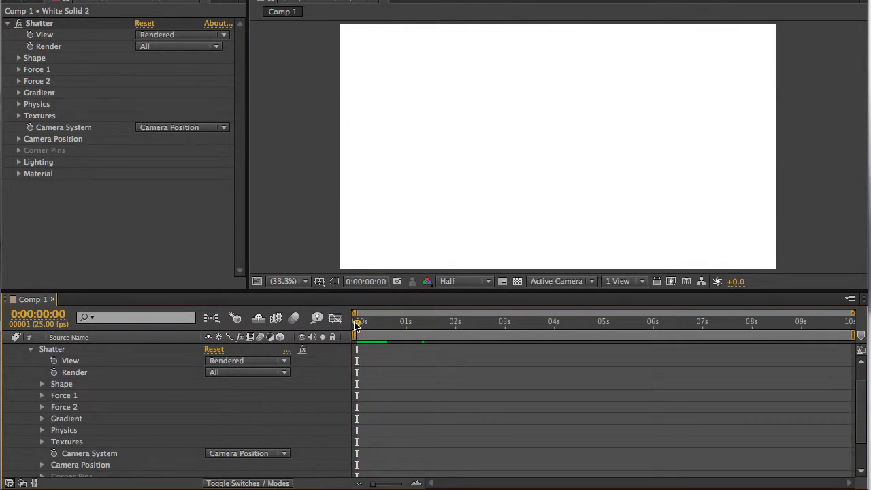
# Step: Start keyframing Force 1 Depth with a value of 10 at 0:00
pyautogui.click(42, 395)
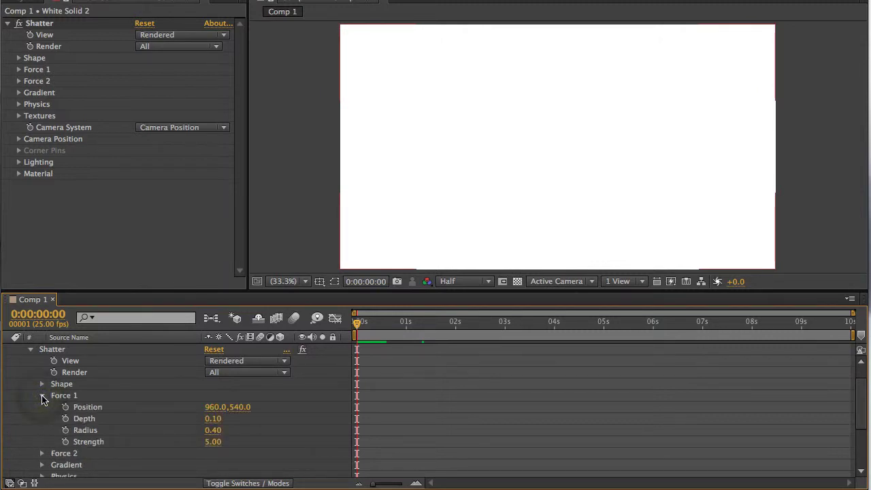
pyautogui.click(65, 419)
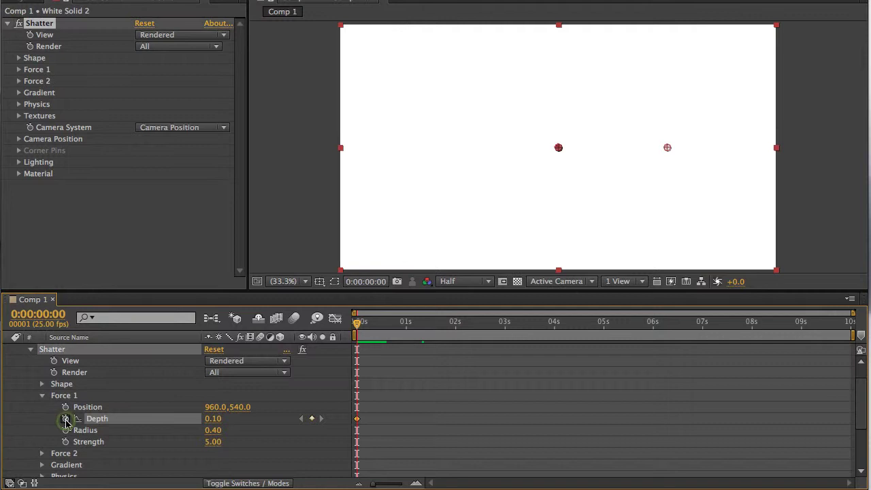
pyautogui.click(211, 420)
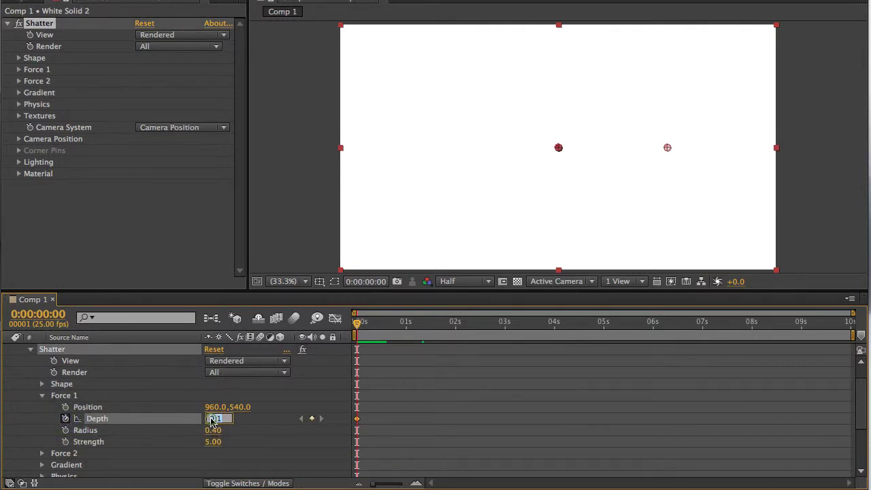
pyautogui.write('10')
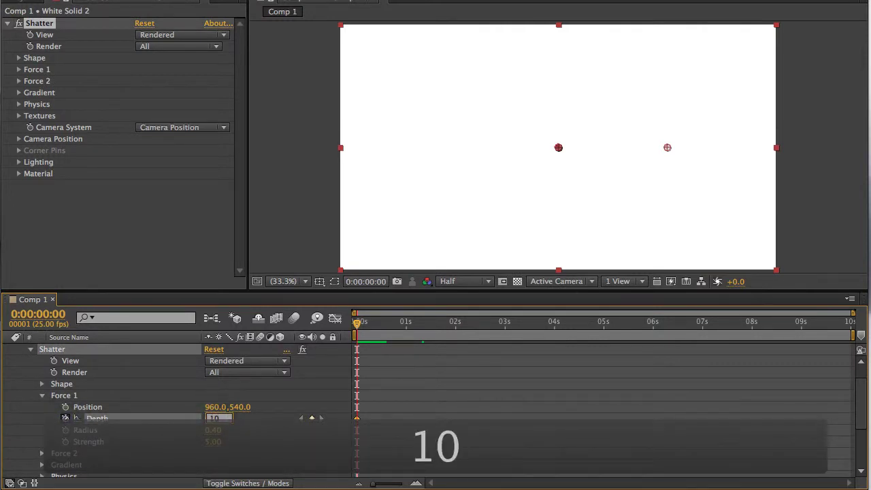
pyautogui.click(249, 446)
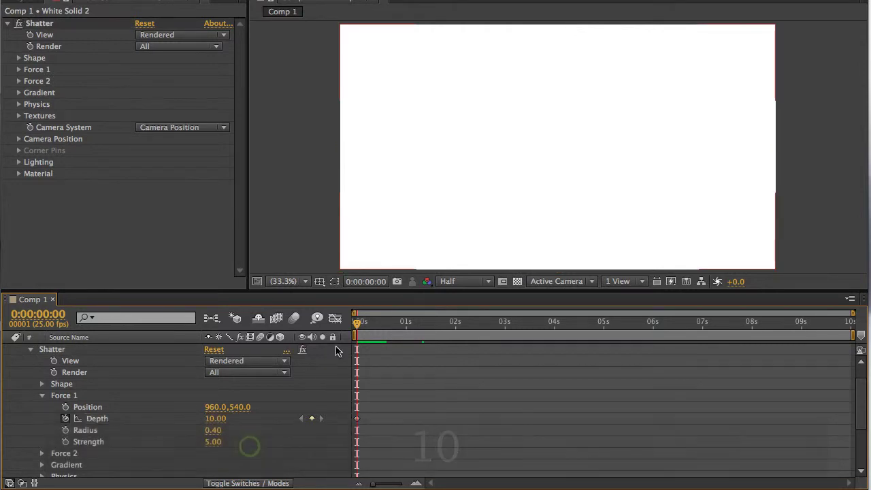
# Step: Add a second Force 1 Depth keyframe near one second, keeping 10.00
pyautogui.moveTo(358, 330); pyautogui.dragTo(409, 331)
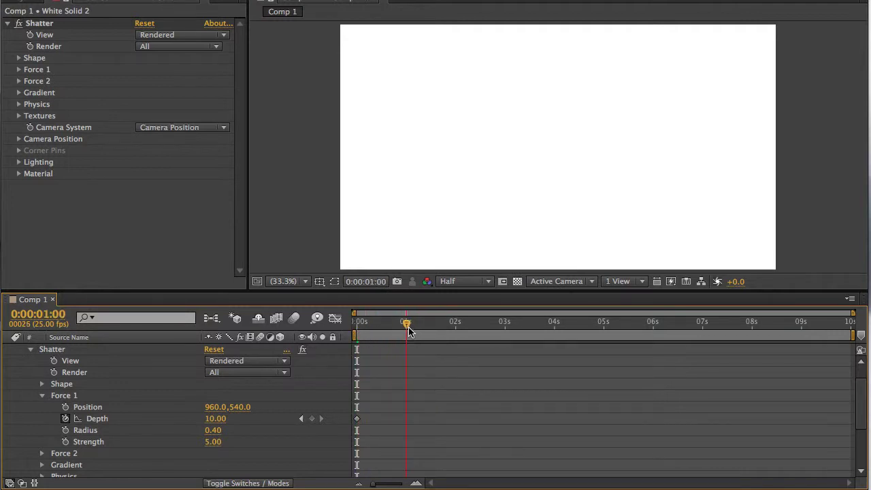
pyautogui.click(312, 419)
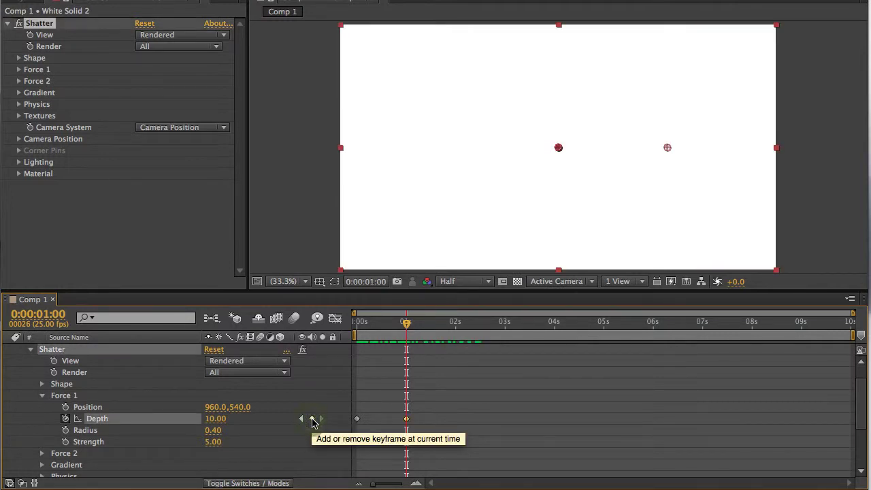
pyautogui.click(355, 321)
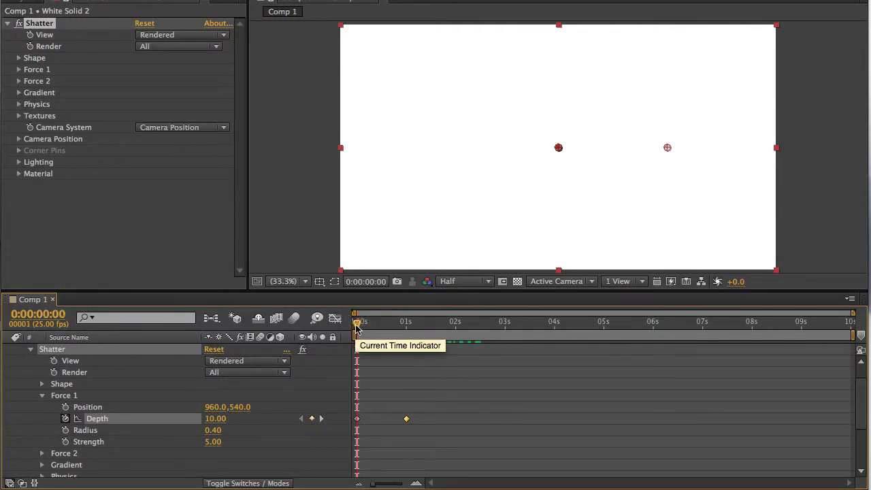
pyautogui.click(221, 419)
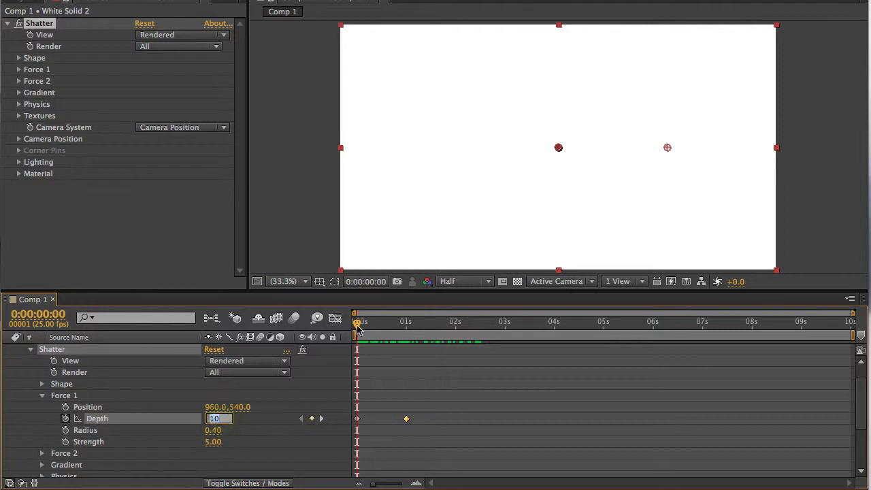
pyautogui.moveTo(359, 325); pyautogui.dragTo(407, 326)
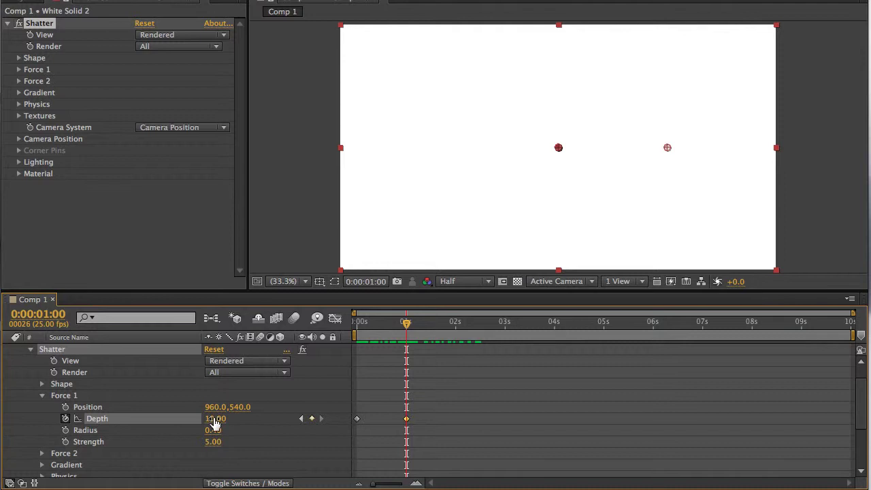
pyautogui.click(215, 419)
pyautogui.click(296, 456)
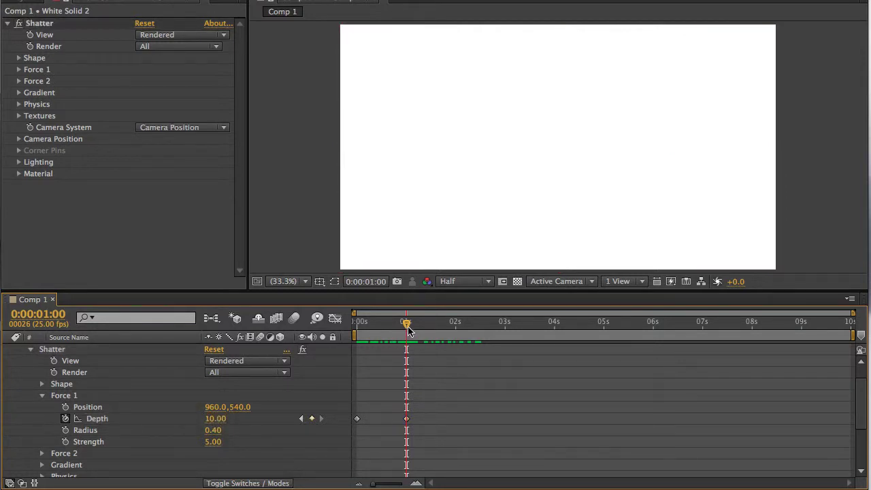
# Step: Set Force 1 Depth to 0.10 at 0:00:01:02
pyautogui.moveTo(406, 327); pyautogui.dragTo(410, 328)
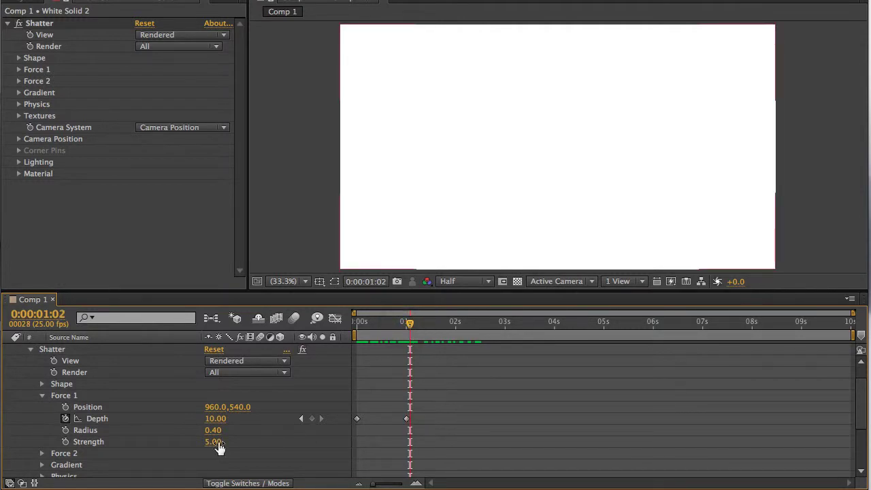
pyautogui.click(215, 419)
pyautogui.write('0.10')
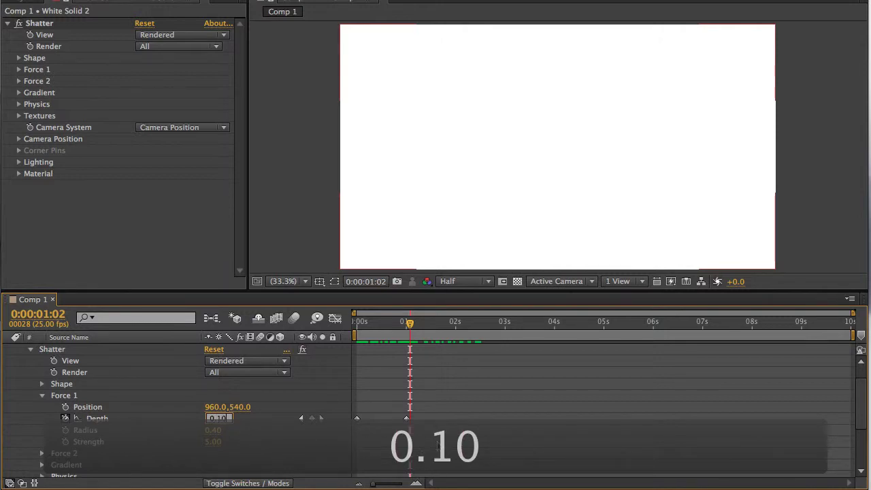
pyautogui.press('Return')
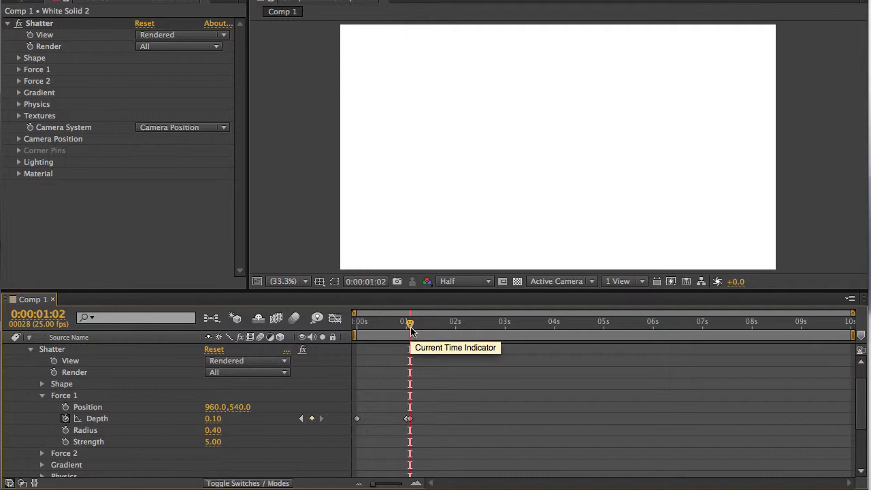
# Step: Scrub through the burst and check the Depth keyframe values, ending at 1:08
pyautogui.moveTo(411, 332); pyautogui.dragTo(353, 331)
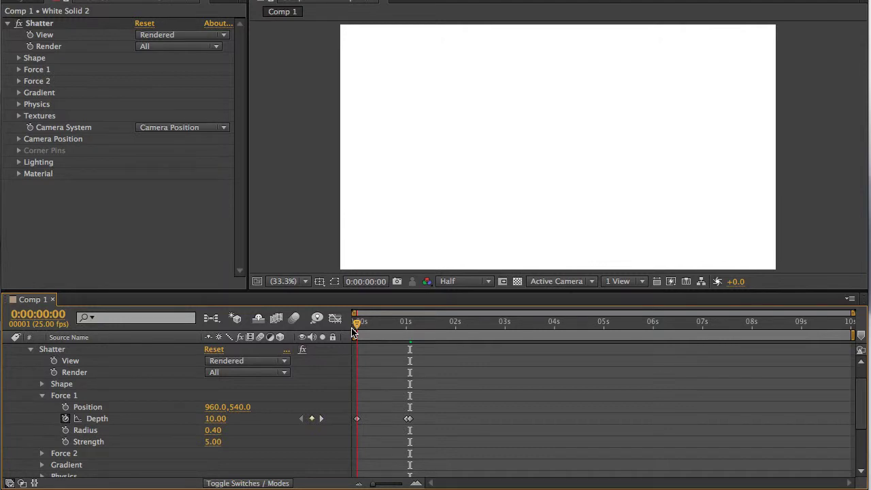
pyautogui.moveTo(352, 331); pyautogui.dragTo(403, 331)
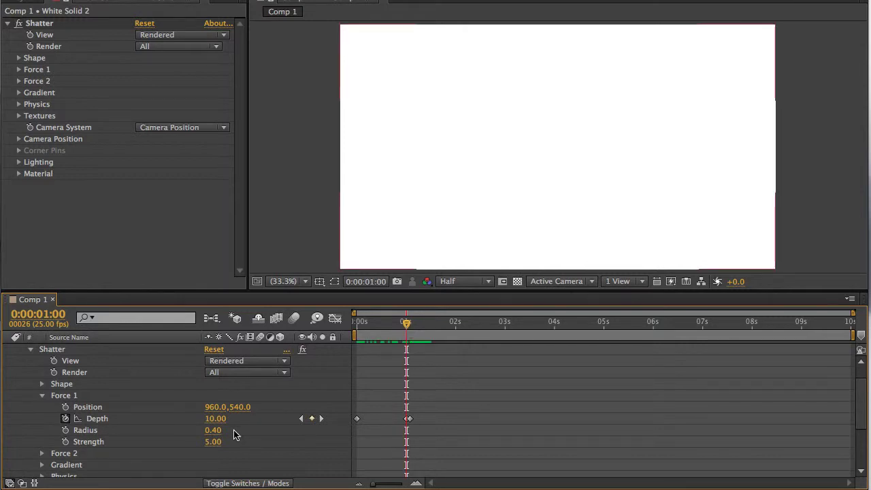
pyautogui.click(216, 420)
pyautogui.click(249, 441)
pyautogui.moveTo(407, 329); pyautogui.dragTo(410, 329)
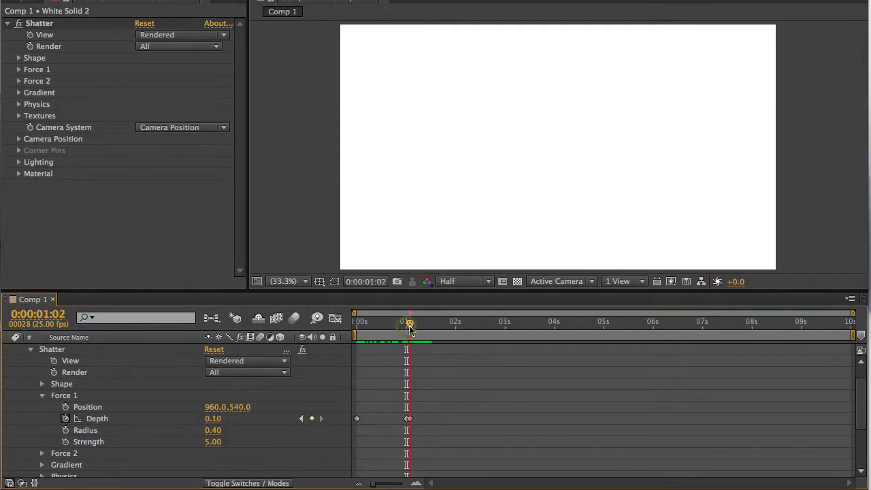
pyautogui.click(213, 418)
pyautogui.click(254, 445)
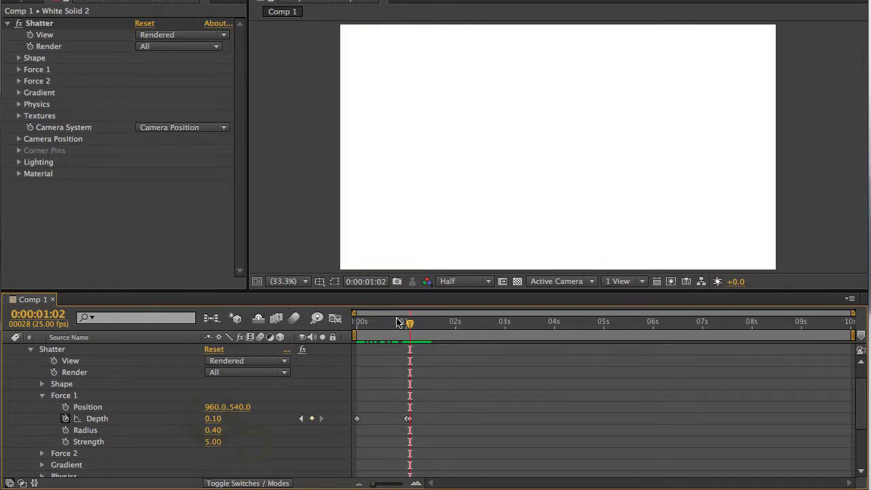
pyautogui.moveTo(410, 326); pyautogui.dragTo(422, 328)
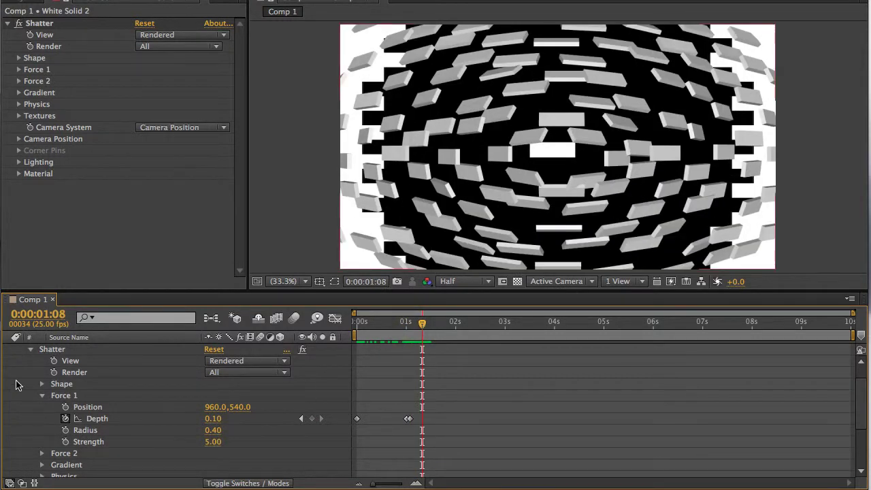
# Step: Collapse the layer in the timeline and try the Squares shatter pattern
pyautogui.click(31, 351)
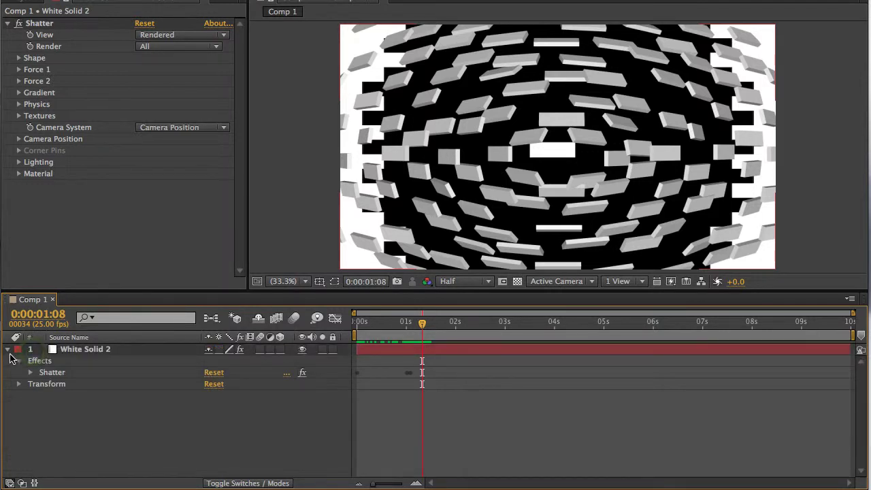
pyautogui.click(7, 349)
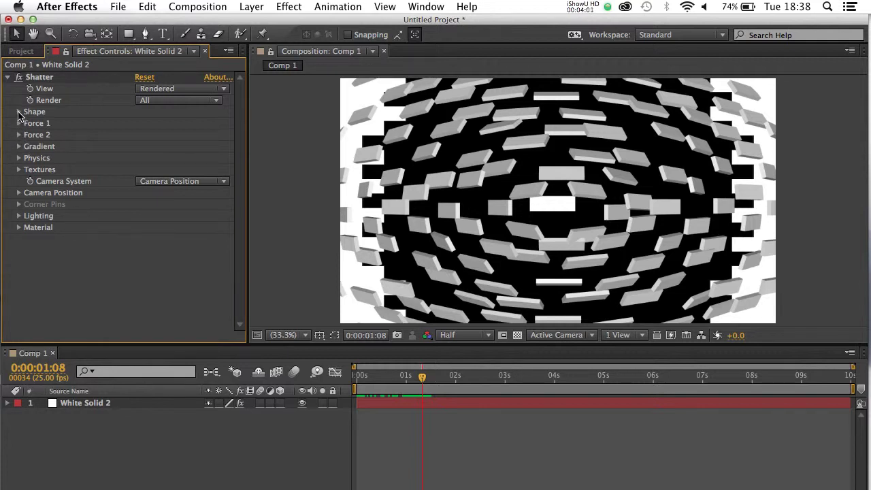
pyautogui.click(18, 112)
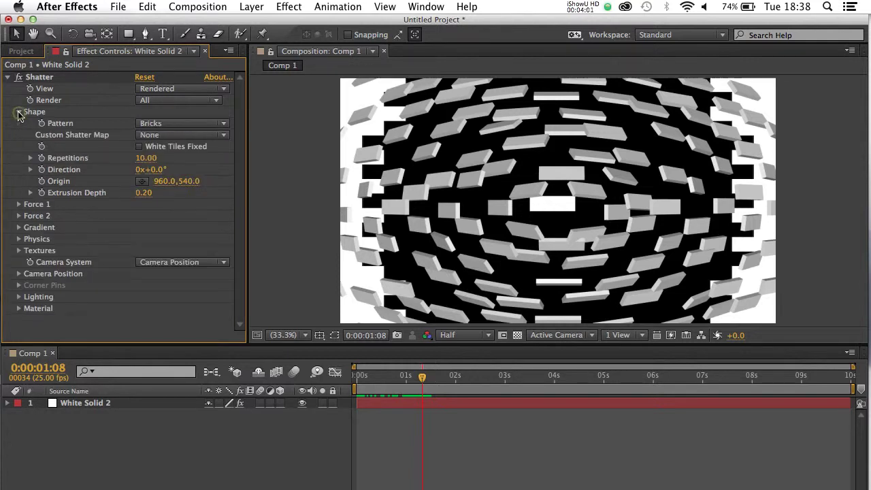
pyautogui.click(202, 125)
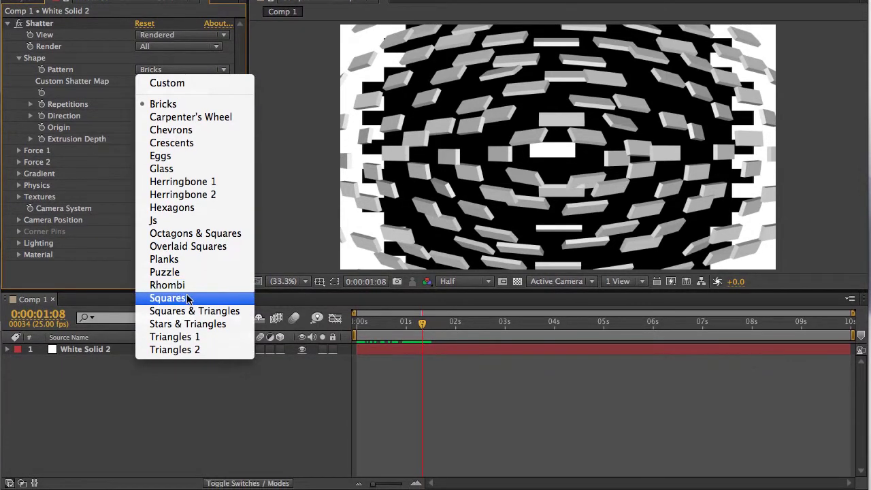
pyautogui.click(185, 298)
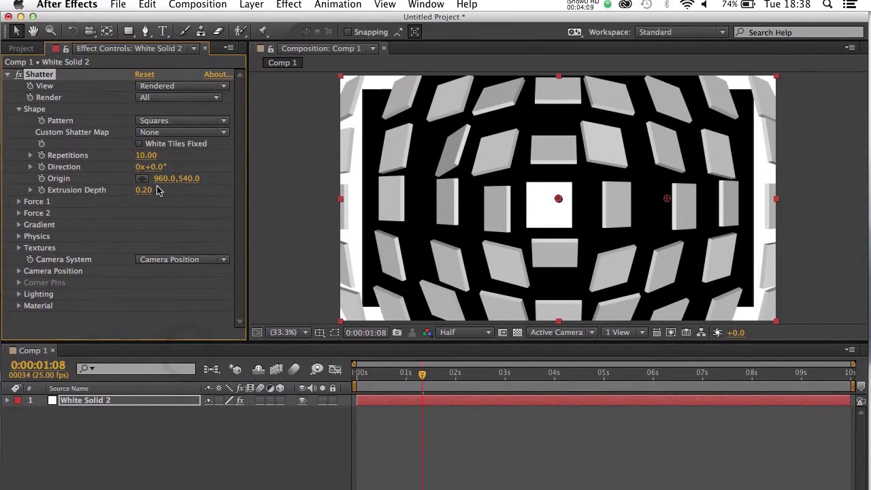
# Step: Try the Puzzle and Bricks patterns, then settle on Glass
pyautogui.click(173, 125)
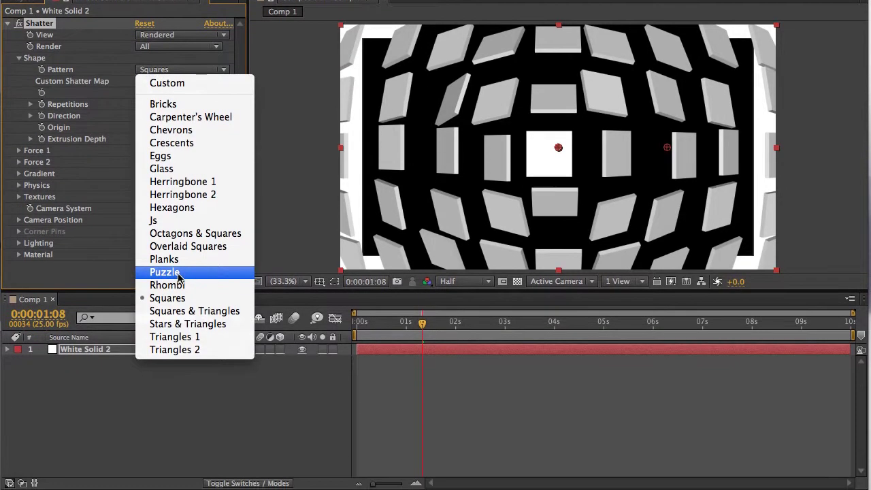
pyautogui.click(178, 273)
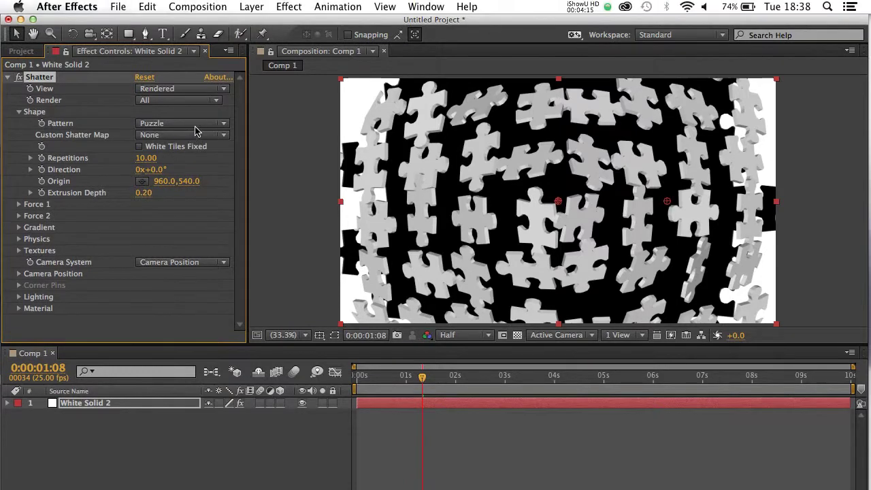
pyautogui.click(196, 70)
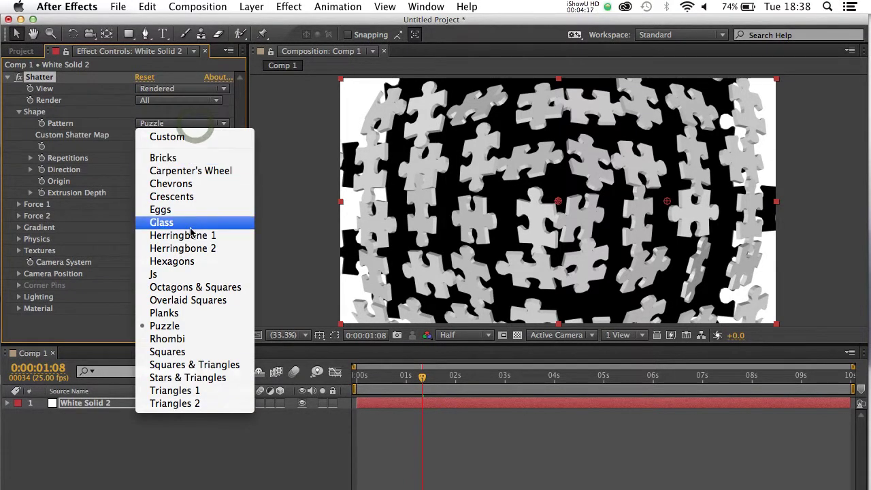
pyautogui.click(174, 160)
pyautogui.click(177, 126)
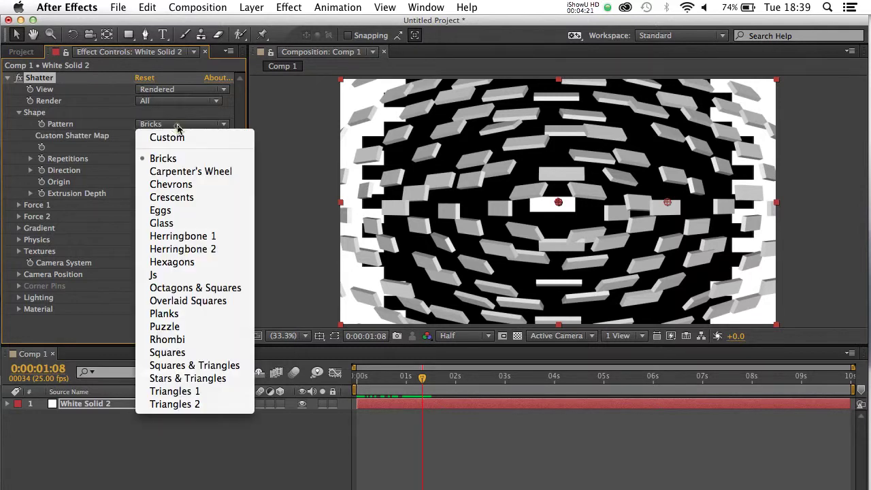
pyautogui.click(161, 227)
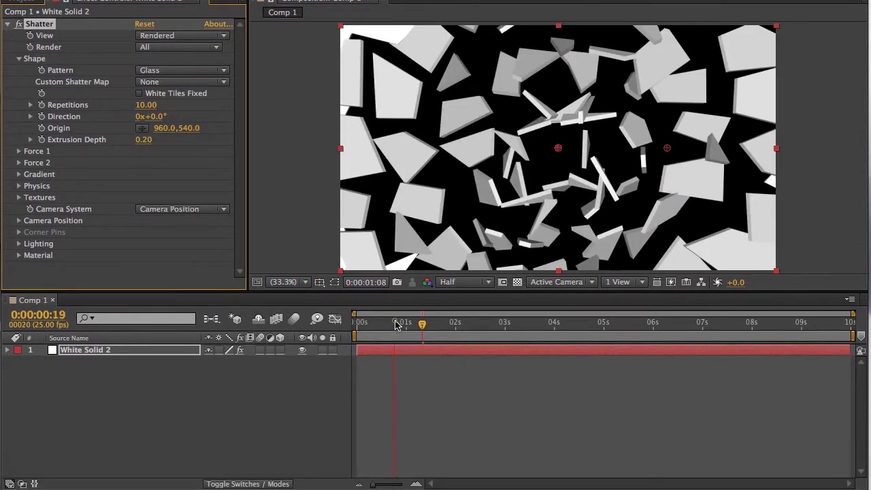
# Step: Preview the break near one second and scrub Repetitions up to 24.40, then back down
pyautogui.moveTo(396, 325); pyautogui.dragTo(420, 328)
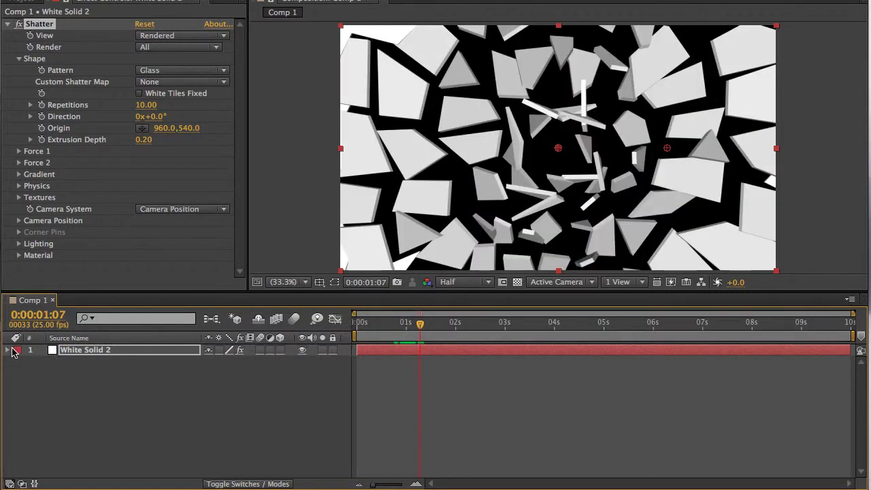
pyautogui.click(8, 351)
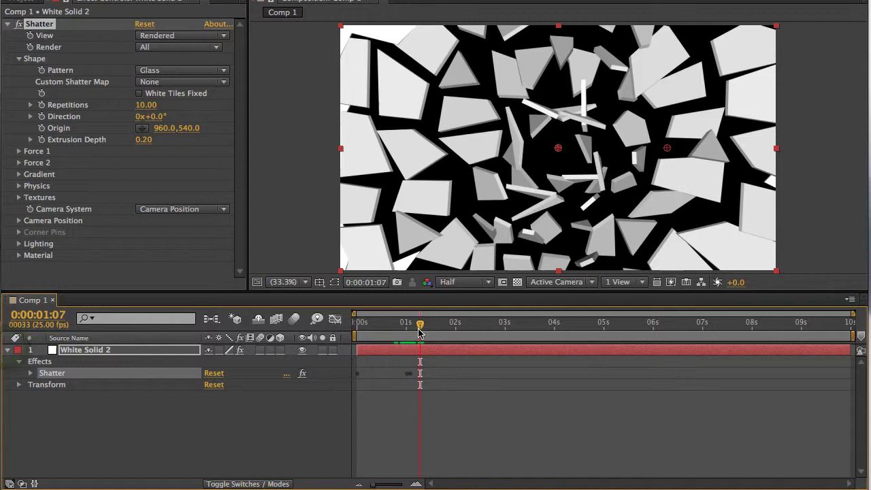
pyautogui.moveTo(420, 327)
pyautogui.mouseDown()
pyautogui.moveTo(405, 325)
pyautogui.moveTo(422, 327)
pyautogui.mouseUp()
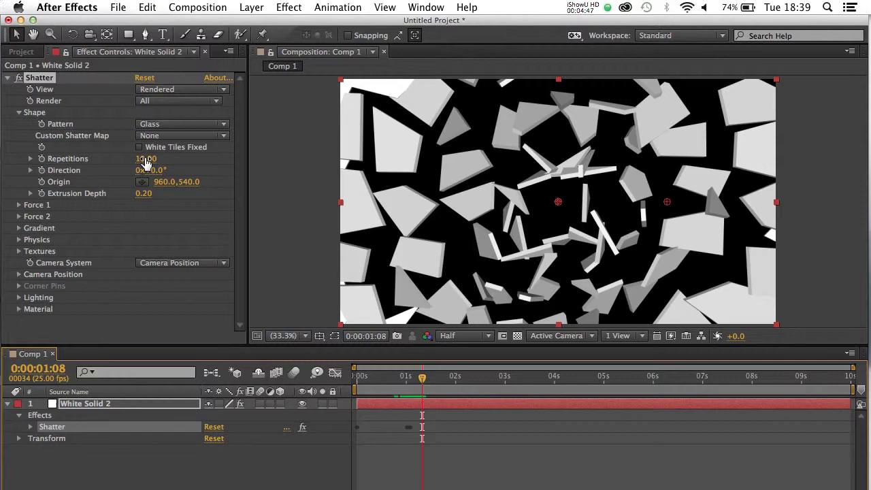
pyautogui.moveTo(145, 162); pyautogui.dragTo(264, 179)
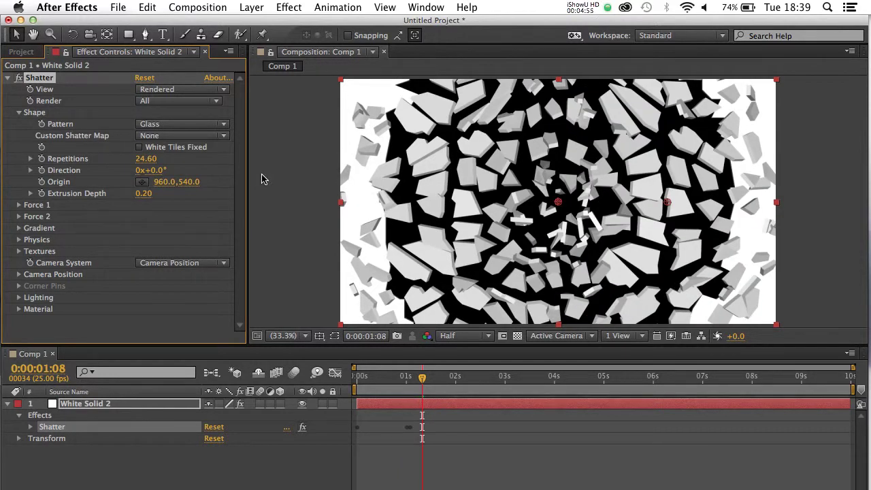
pyautogui.moveTo(151, 163); pyautogui.dragTo(115, 165)
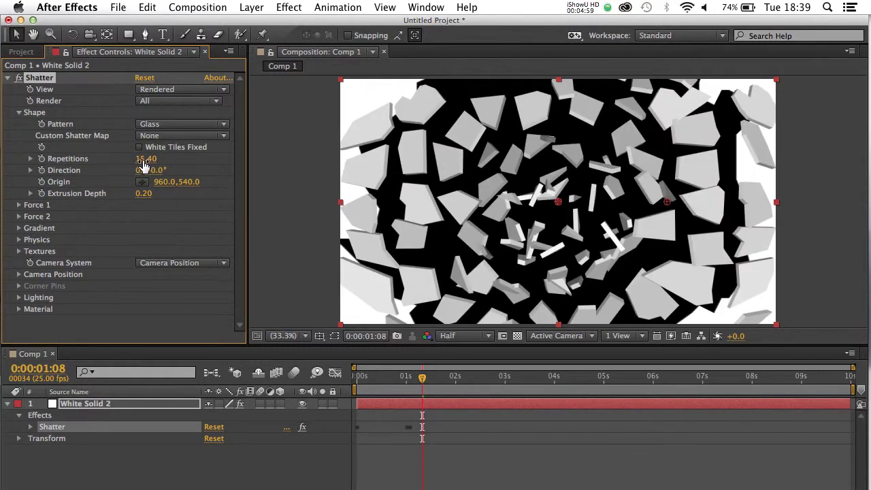
pyautogui.click(146, 159)
# Step: Set Repetitions to 10, trying and undoing a 90° Direction change
pyautogui.write('10')
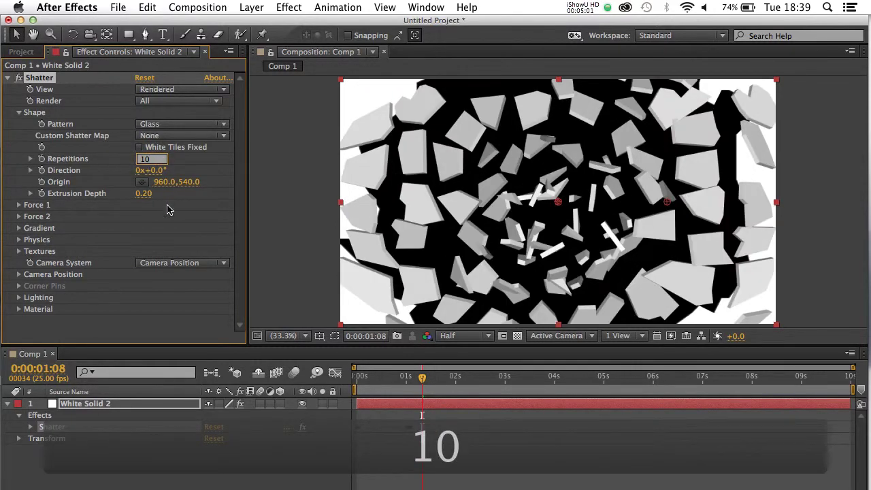
pyautogui.click(181, 220)
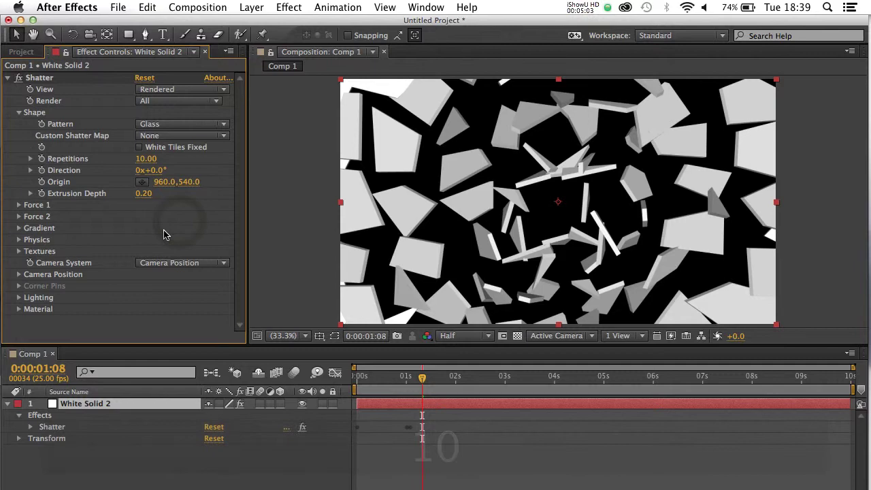
pyautogui.moveTo(155, 172); pyautogui.dragTo(233, 184)
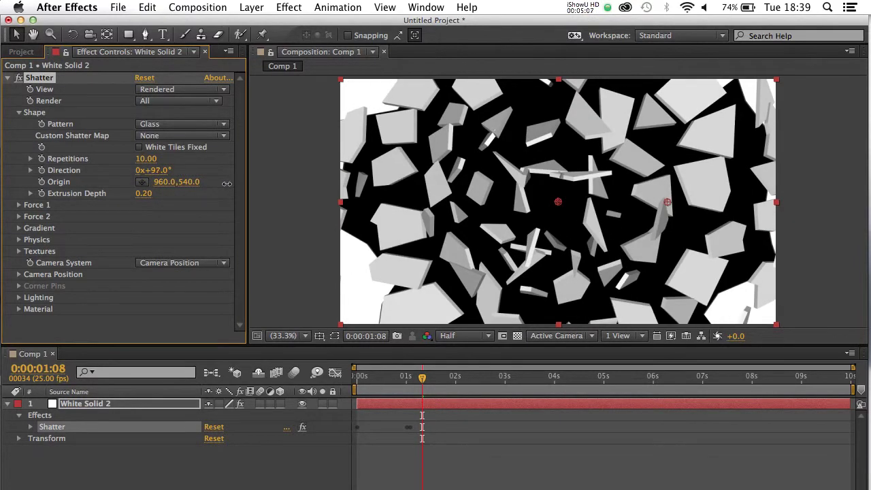
pyautogui.press('super+z')
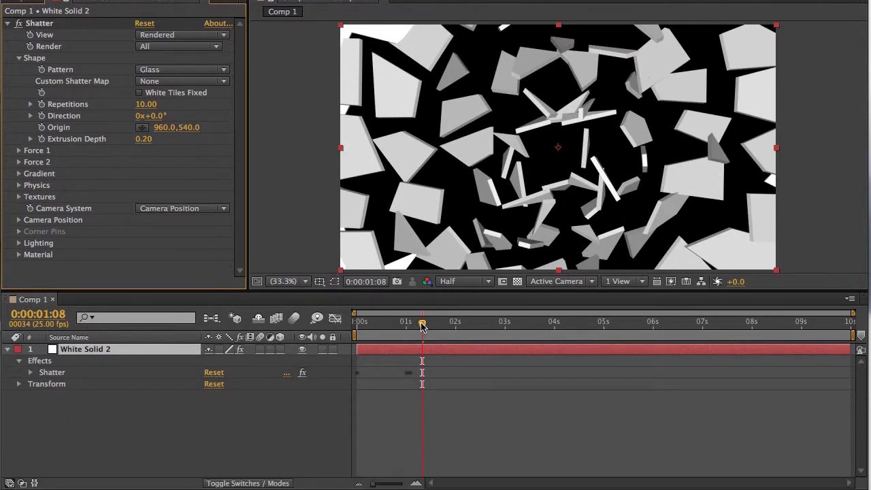
pyautogui.moveTo(422, 325); pyautogui.dragTo(412, 328)
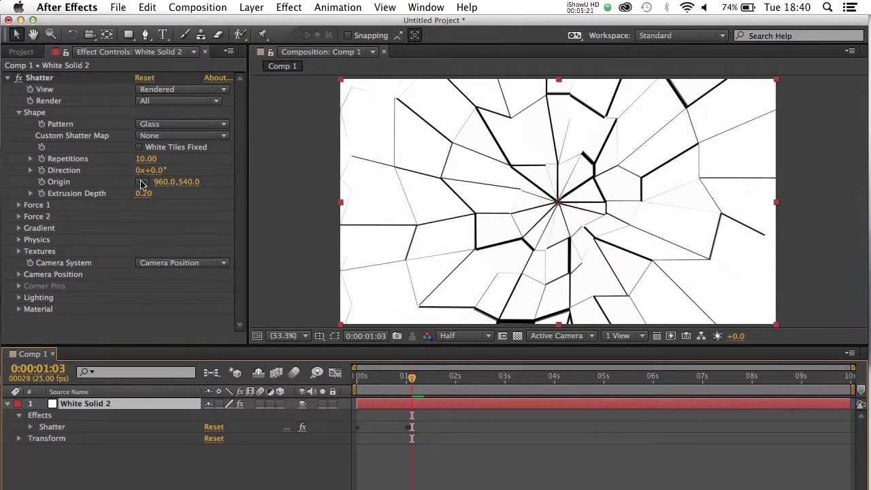
# Step: Pick the shatter Origin and move it near frame centre at 960.0,543.0
pyautogui.click(141, 182)
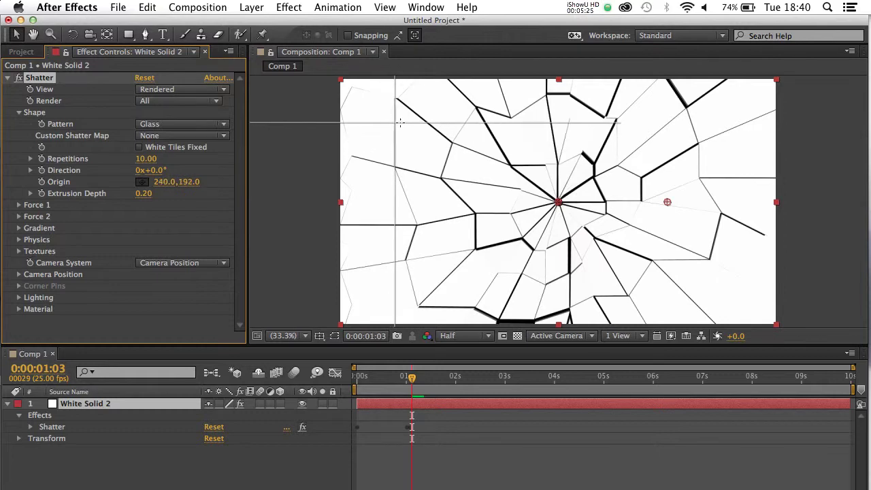
pyautogui.click(370, 108)
pyautogui.moveTo(369, 109); pyautogui.dragTo(558, 204)
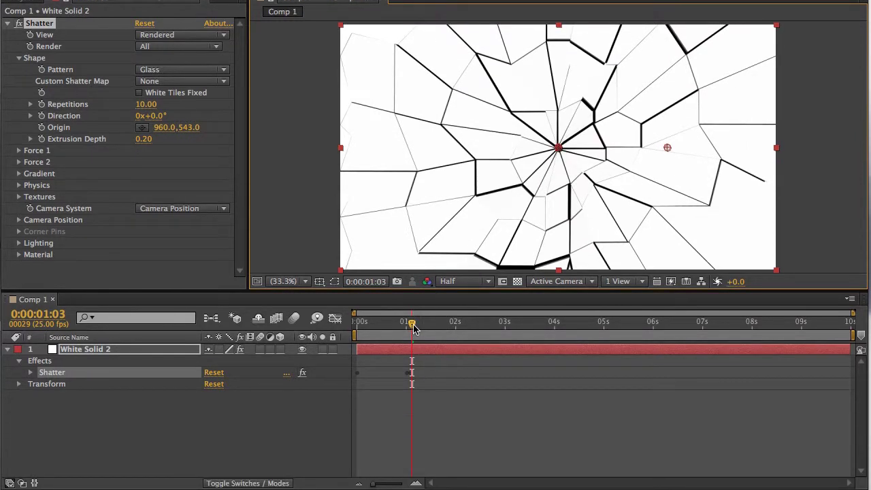
# Step: Advance to the flying shards and raise Extrusion Depth to 0.59
pyautogui.moveTo(413, 327); pyautogui.dragTo(421, 328)
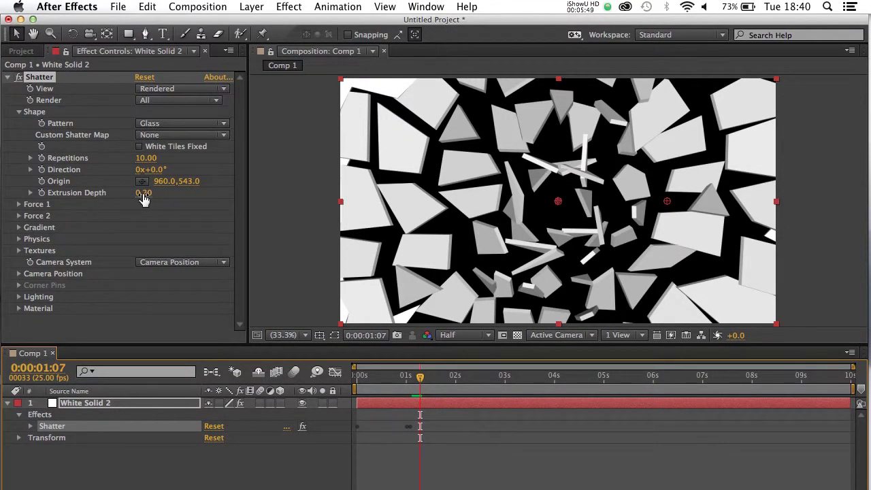
pyautogui.moveTo(143, 196); pyautogui.dragTo(170, 194)
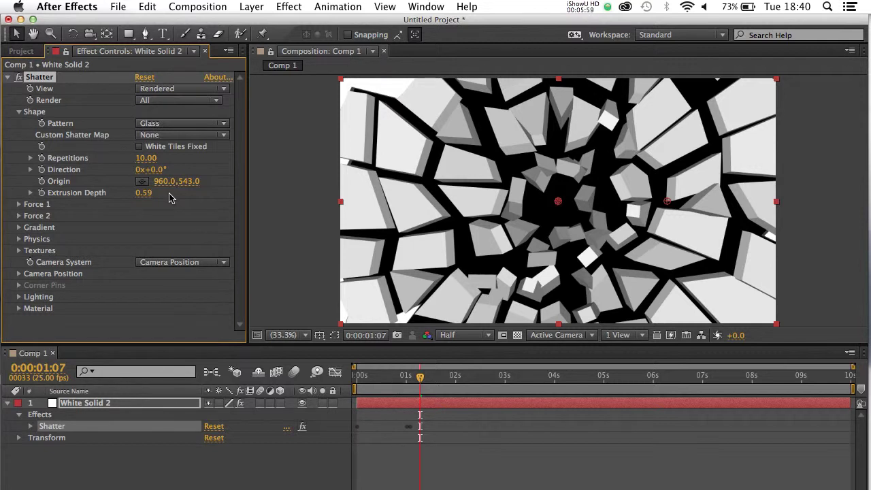
# Step: Set Force 1 Radius to 0.20 and Strength to 5.70, scrubbing the timeline to check the burst
pyautogui.click(18, 111)
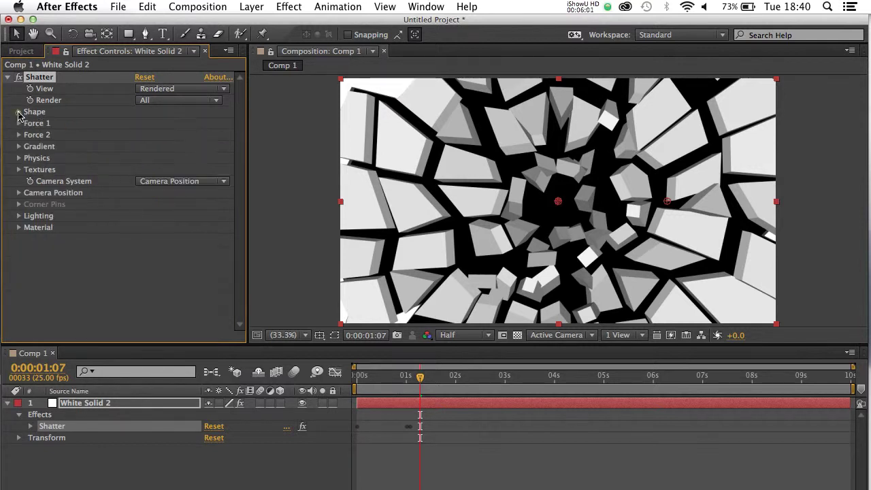
pyautogui.click(19, 123)
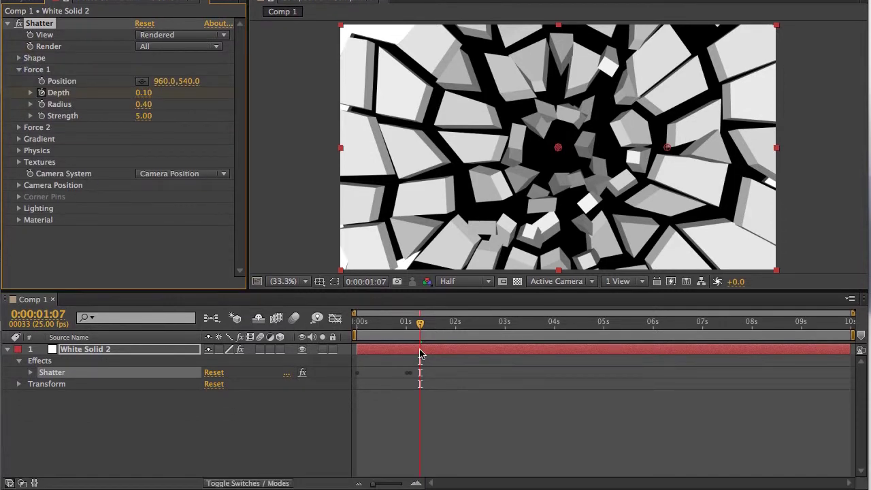
pyautogui.moveTo(420, 328); pyautogui.dragTo(499, 330)
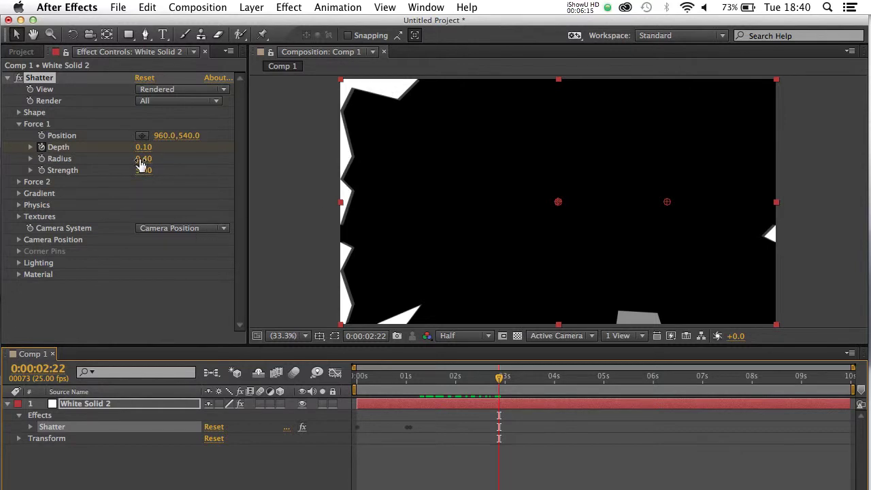
pyautogui.moveTo(140, 159); pyautogui.dragTo(121, 158)
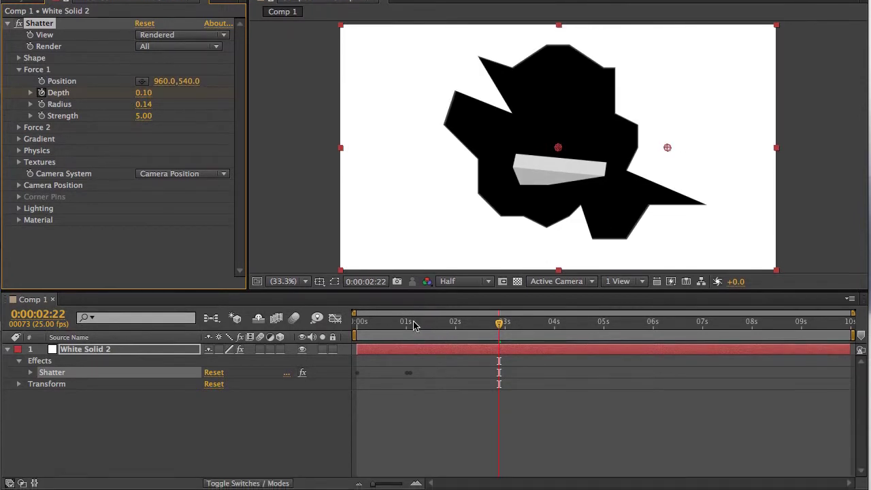
pyautogui.moveTo(413, 325)
pyautogui.mouseDown()
pyautogui.moveTo(463, 323)
pyautogui.moveTo(425, 318)
pyautogui.mouseUp()
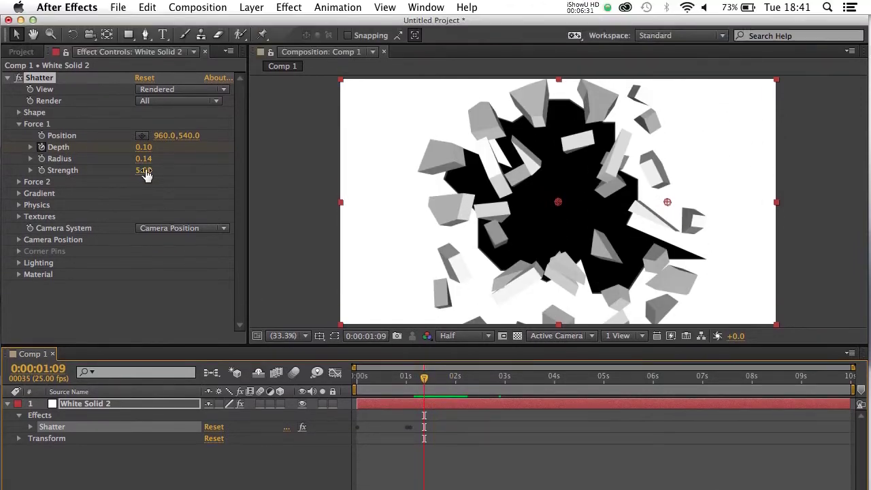
pyautogui.moveTo(143, 157)
pyautogui.mouseDown()
pyautogui.moveTo(223, 154)
pyautogui.moveTo(151, 160)
pyautogui.mouseUp()
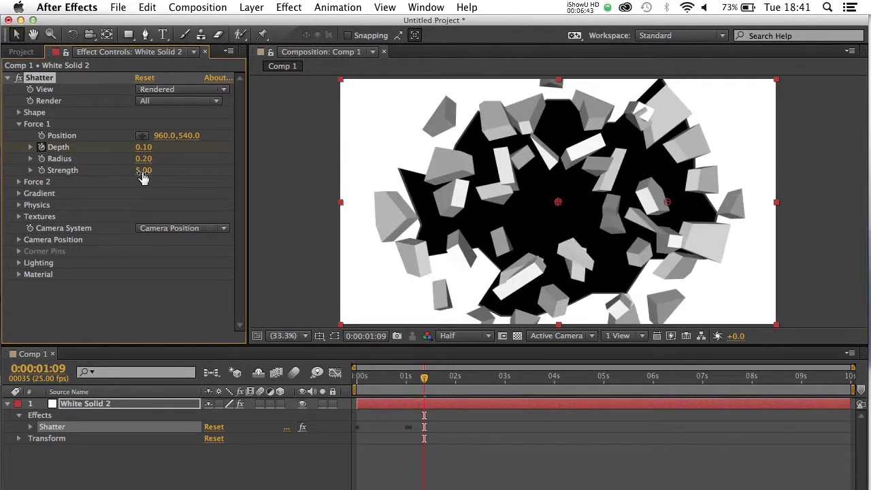
pyautogui.moveTo(143, 173)
pyautogui.mouseDown()
pyautogui.moveTo(197, 174)
pyautogui.moveTo(148, 181)
pyautogui.moveTo(205, 176)
pyautogui.moveTo(145, 172)
pyautogui.mouseUp()
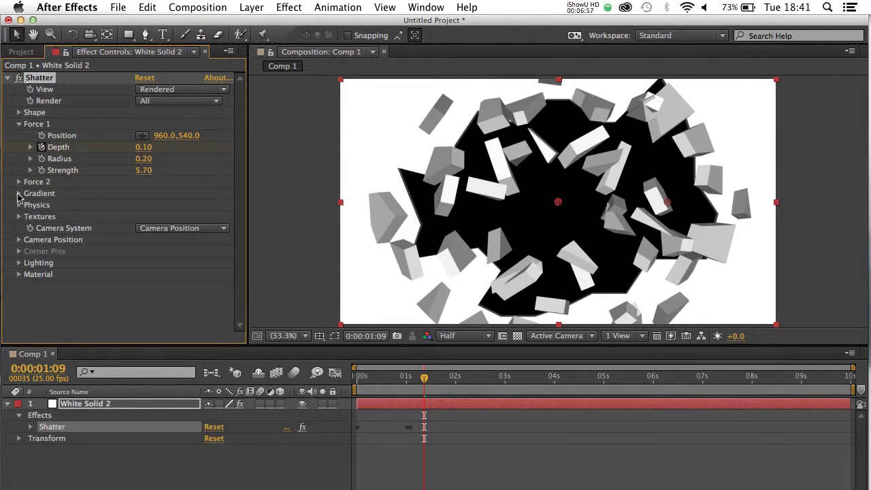
# Step: Adjust Physics rotation speed and randomness, set Gravity to 3.00, and preview the shatter
pyautogui.click(18, 194)
pyautogui.click(19, 194)
pyautogui.click(19, 205)
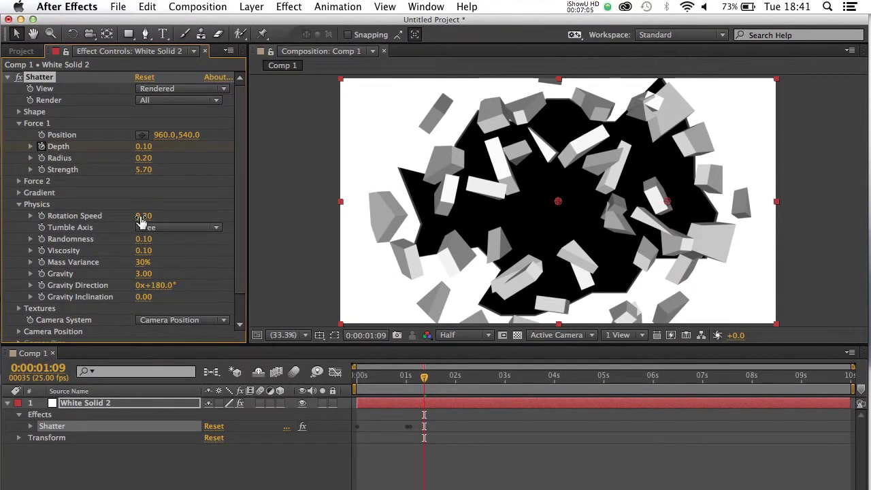
pyautogui.moveTo(141, 220); pyautogui.dragTo(224, 247)
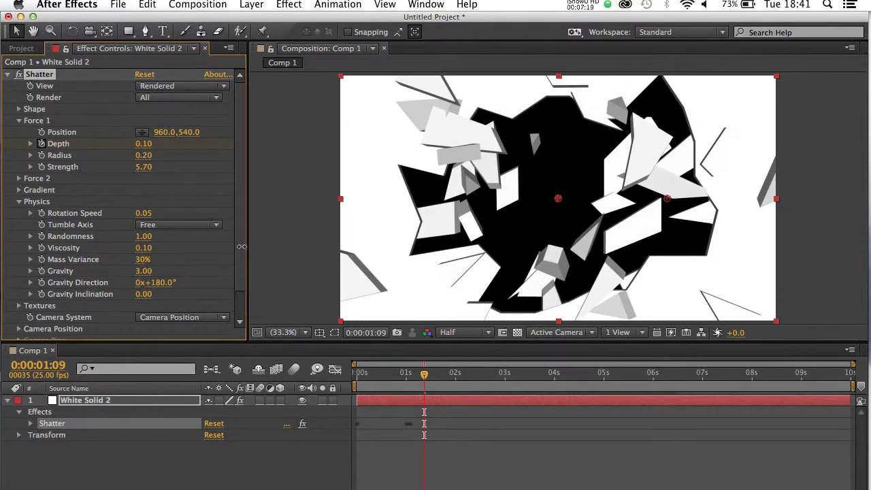
pyautogui.moveTo(169, 240); pyautogui.dragTo(155, 243)
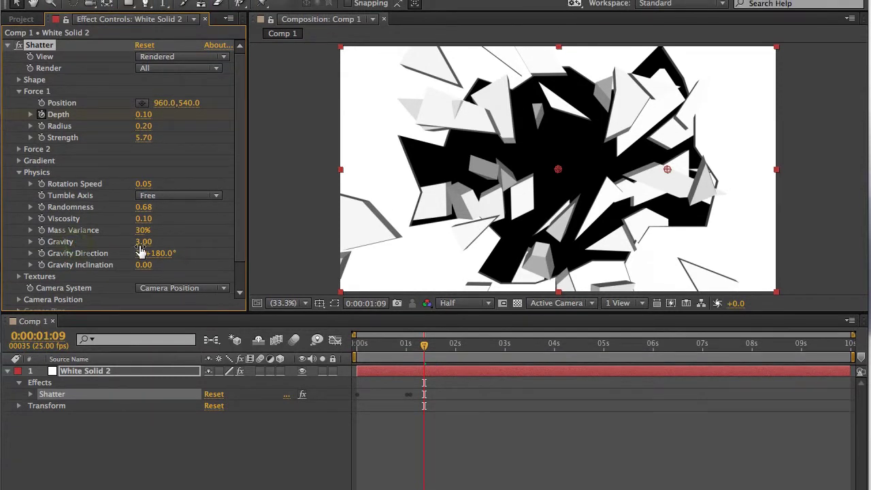
pyautogui.press('Return')
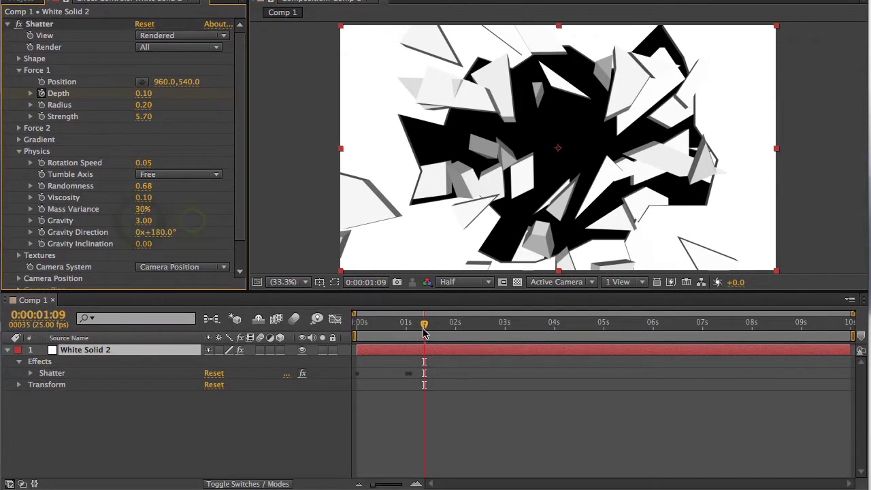
pyautogui.moveTo(426, 329); pyautogui.dragTo(432, 350)
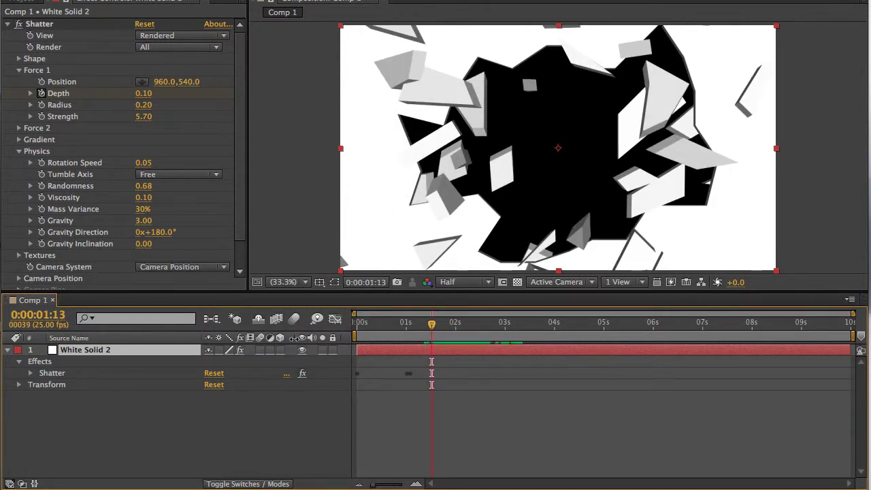
# Step: Change Gravity to 0 and preview the shards flying straight outward
pyautogui.click(144, 222)
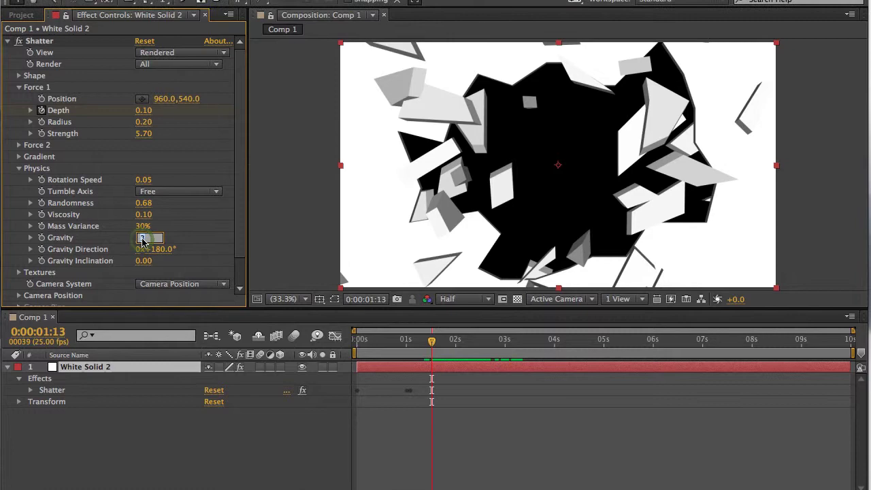
pyautogui.write('0')
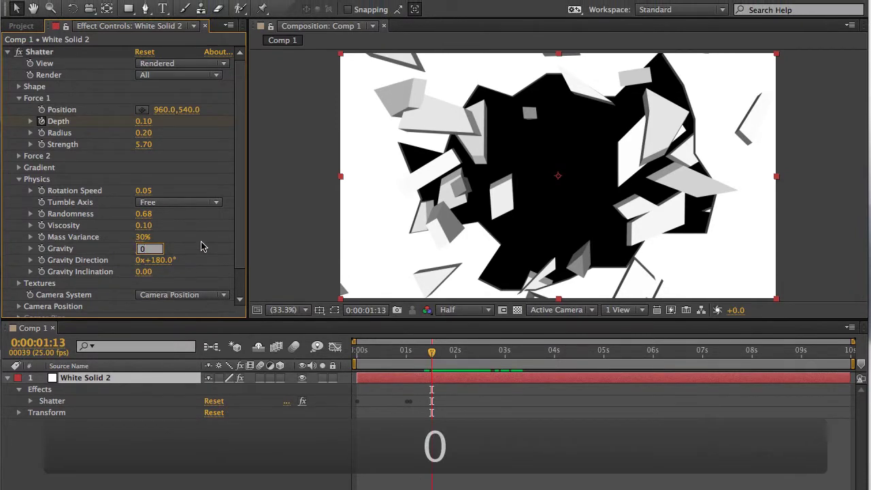
pyautogui.click(391, 336)
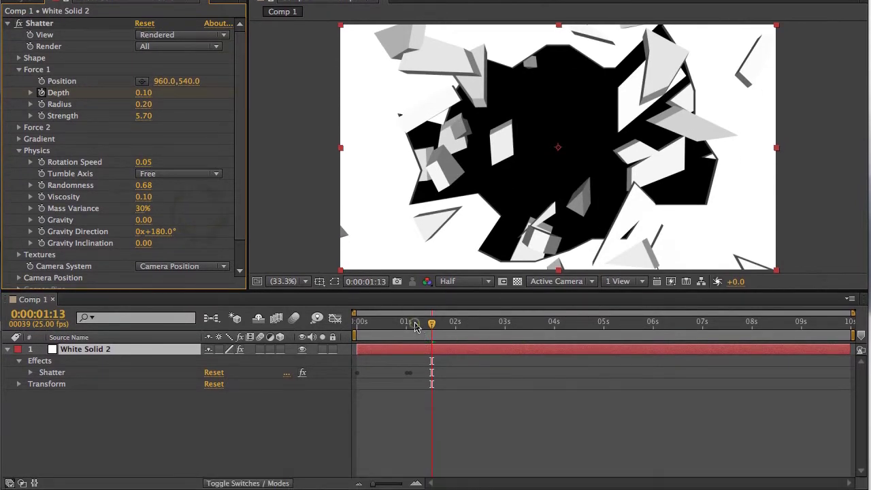
pyautogui.click(414, 325)
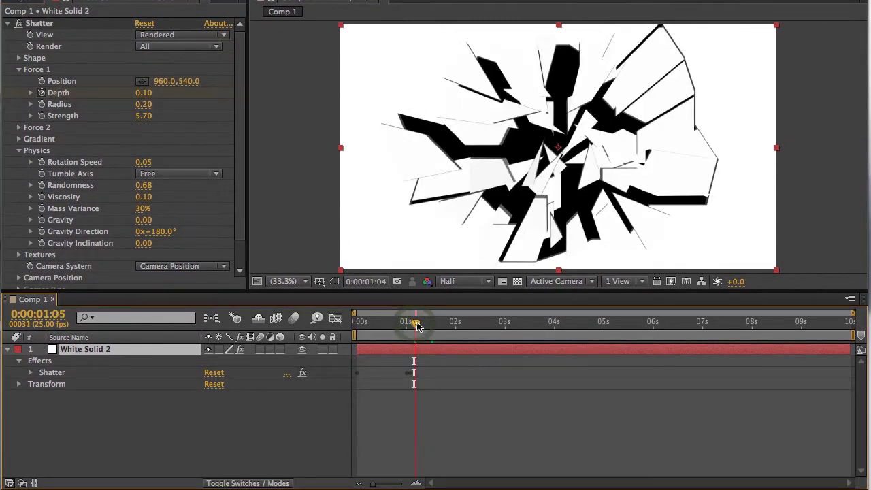
pyautogui.moveTo(417, 325); pyautogui.dragTo(456, 304)
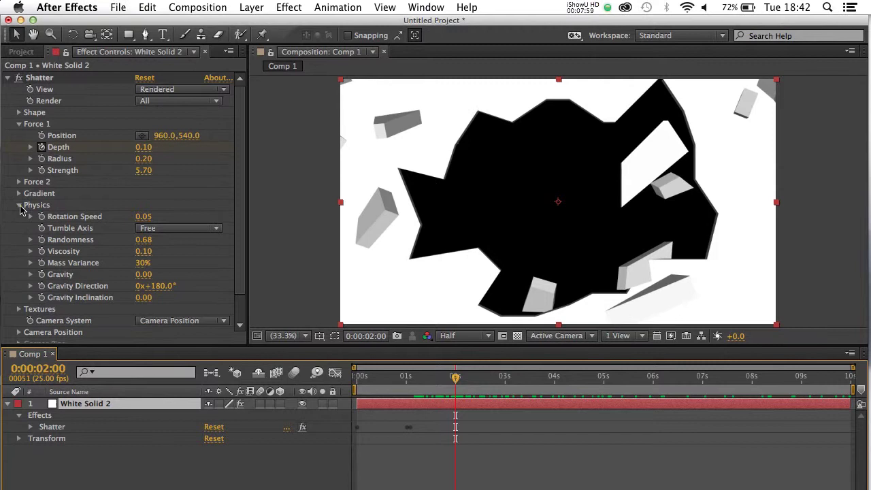
pyautogui.click(19, 151)
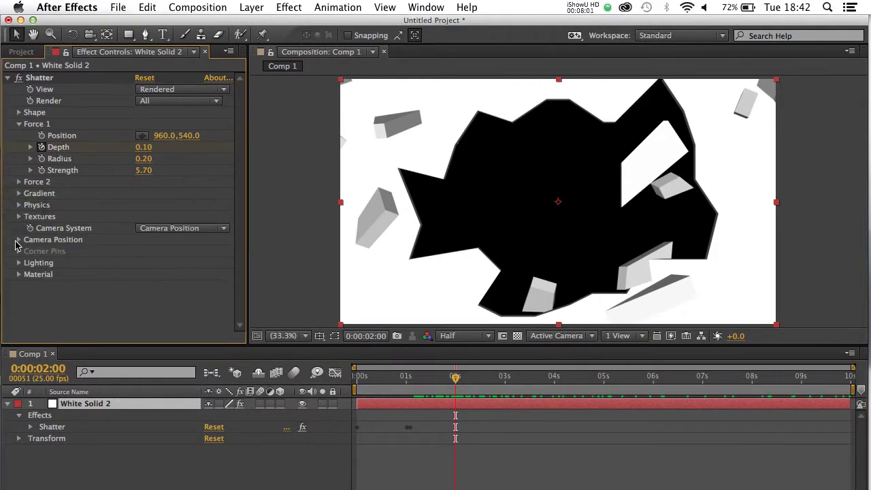
pyautogui.click(19, 241)
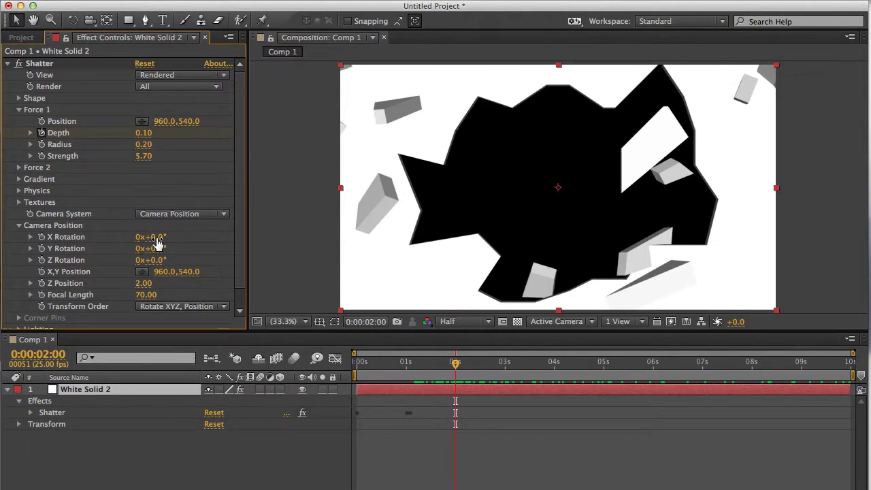
pyautogui.moveTo(152, 199); pyautogui.dragTo(160, 197)
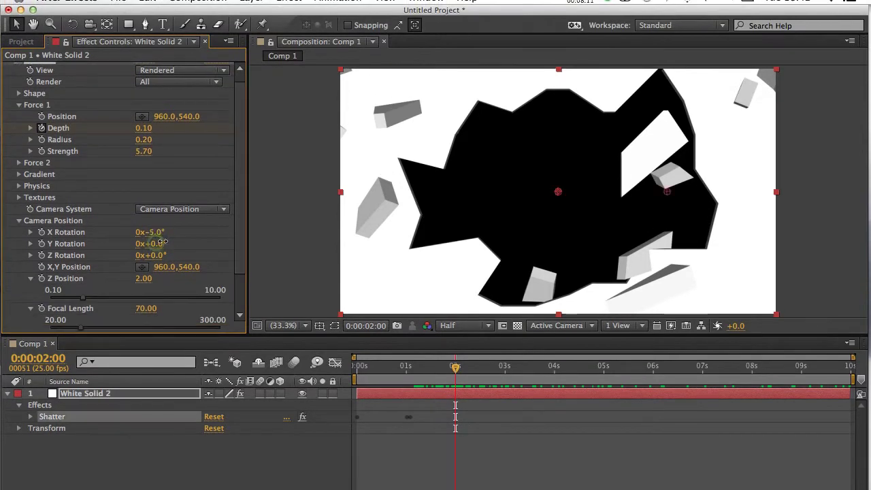
pyautogui.moveTo(161, 242); pyautogui.dragTo(213, 244)
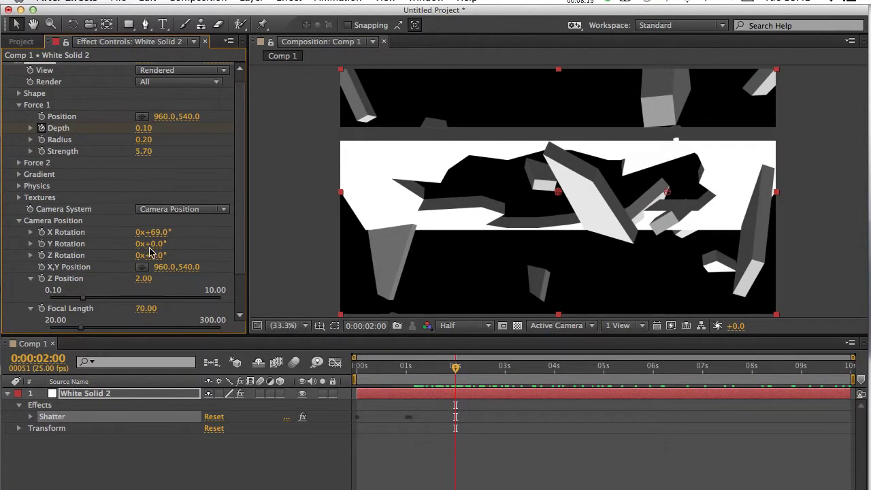
pyautogui.moveTo(150, 245)
pyautogui.mouseDown()
pyautogui.moveTo(213, 252)
pyautogui.moveTo(122, 244)
pyautogui.moveTo(211, 244)
pyautogui.moveTo(162, 245)
pyautogui.mouseUp()
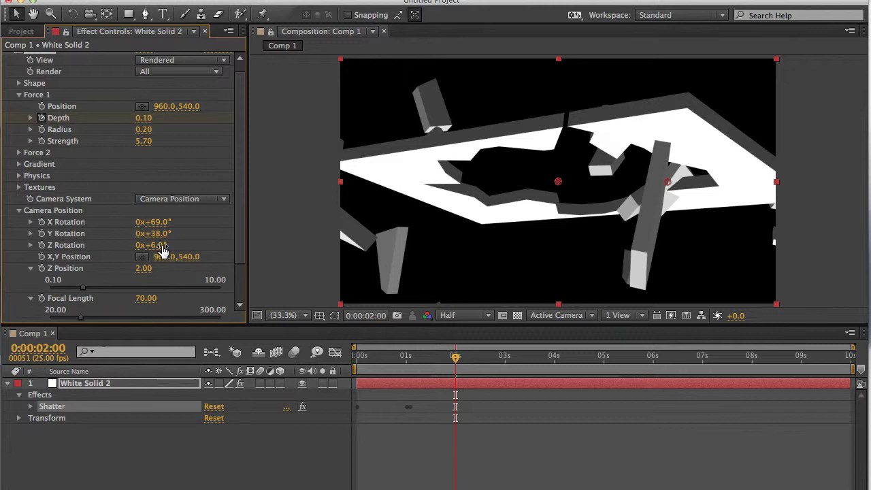
pyautogui.press('super+z')
pyautogui.press('super+z')
pyautogui.press('super+z')
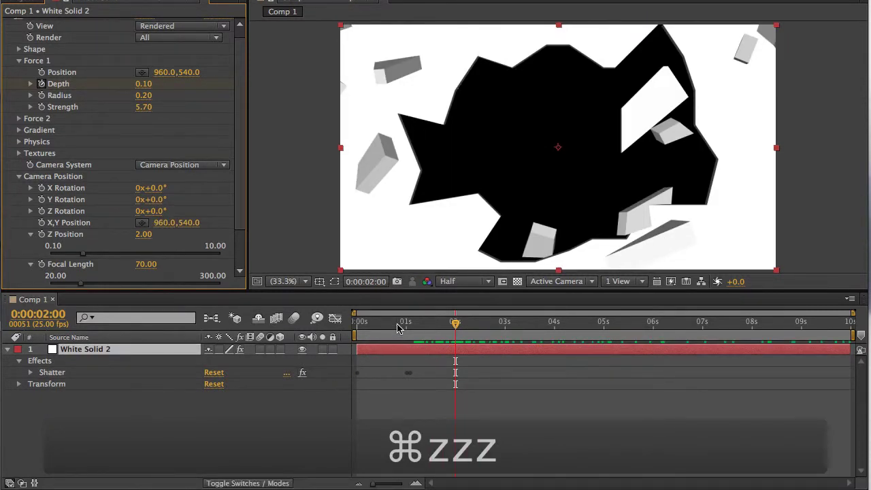
pyautogui.press('super+z')
pyautogui.moveTo(398, 328); pyautogui.dragTo(443, 329)
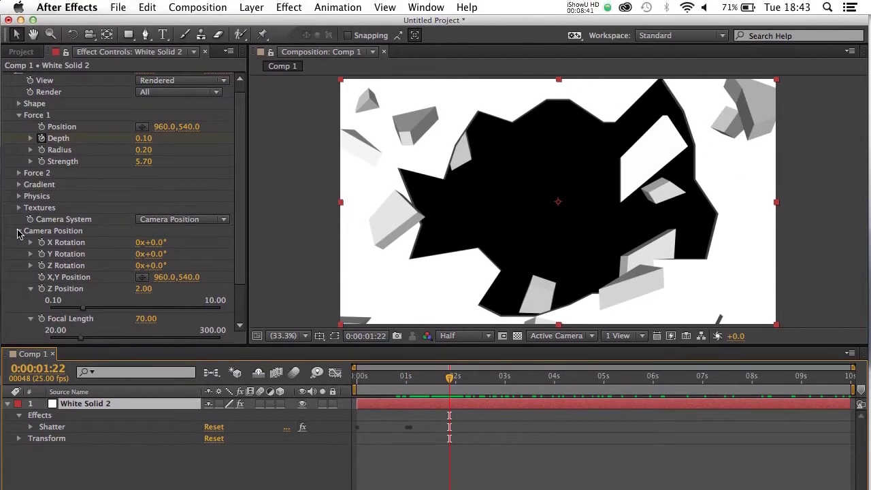
# Step: Collapse Camera Position and bring the Shatter Lighting settings into view
pyautogui.click(19, 176)
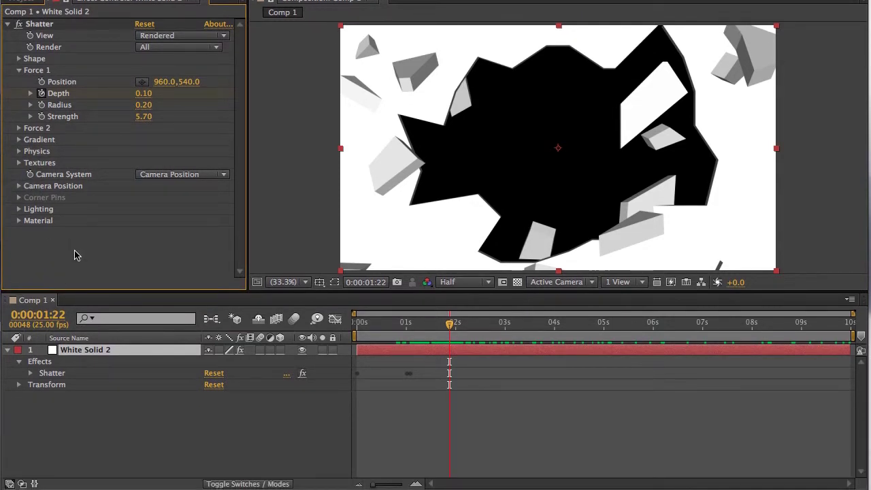
pyautogui.click(18, 209)
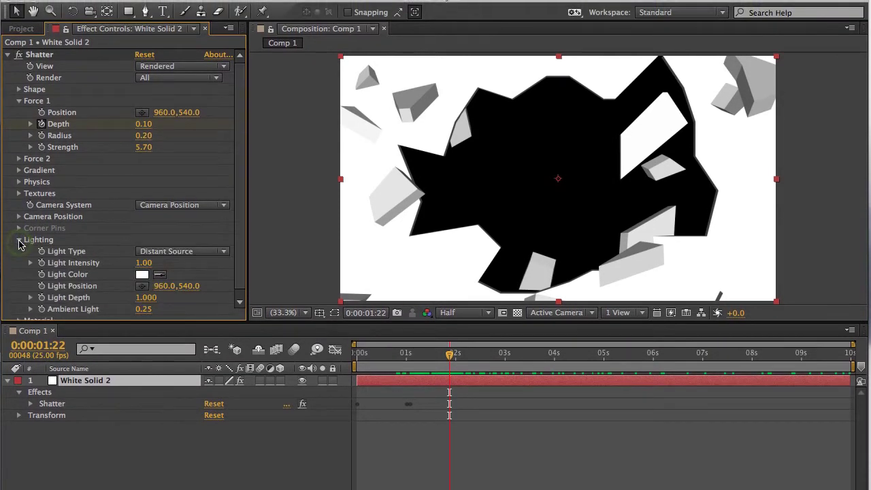
pyautogui.scroll(-1, 235, 235)
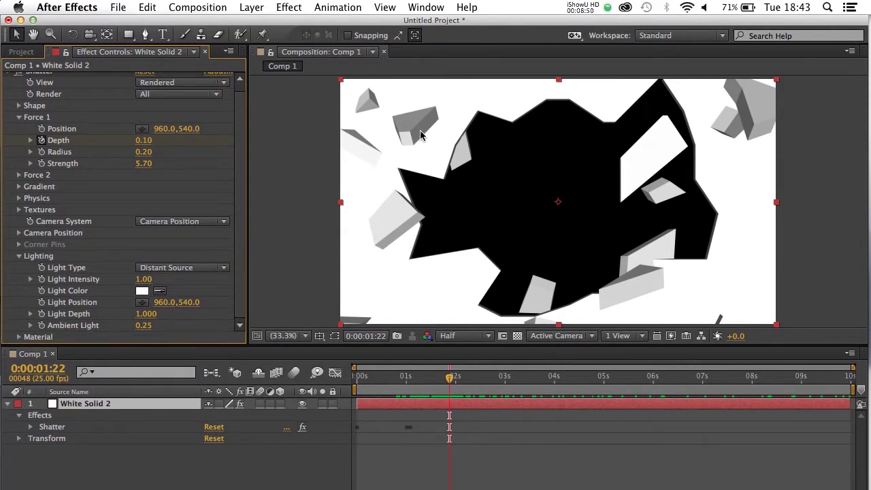
pyautogui.click(420, 135)
pyautogui.click(408, 143)
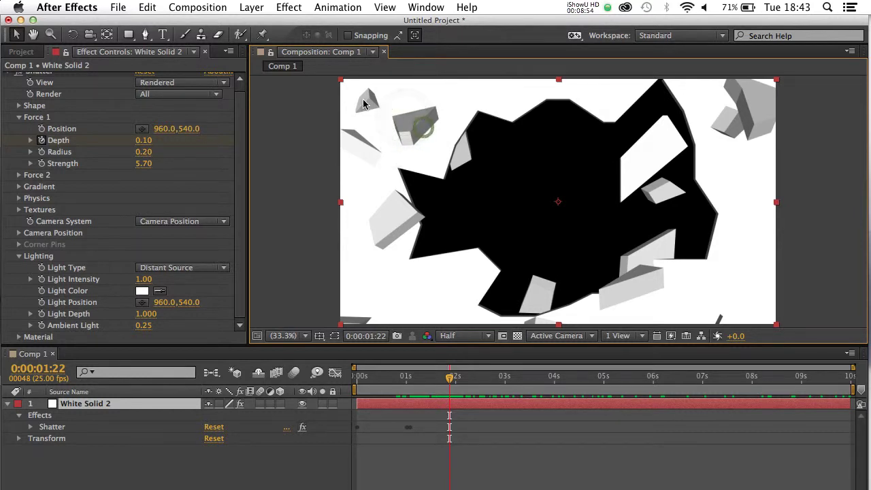
pyautogui.click(390, 211)
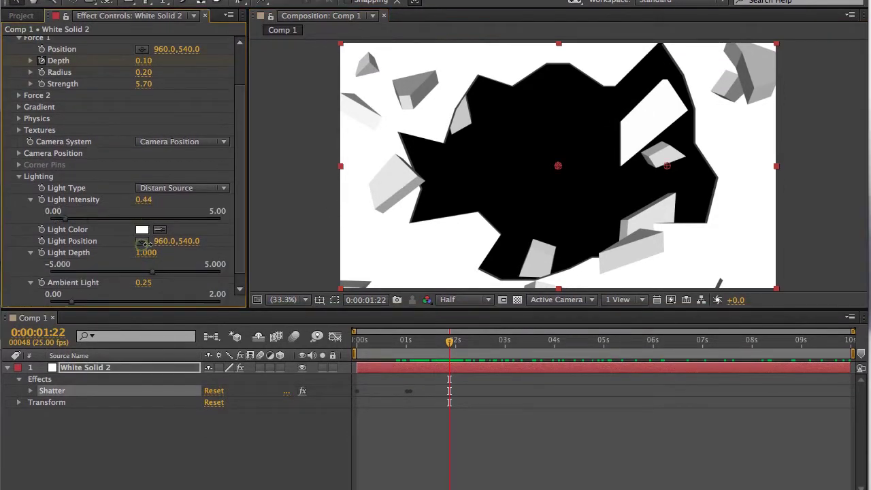
# Step: Test darker and brighter Light Intensity, then undo back to the default 1.00
pyautogui.moveTo(161, 244)
pyautogui.mouseDown()
pyautogui.moveTo(150, 243)
pyautogui.moveTo(158, 244)
pyautogui.mouseUp()
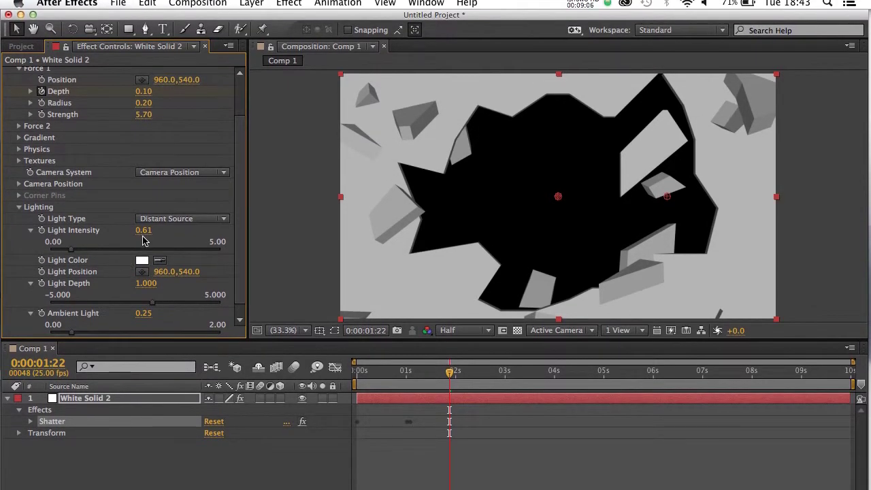
pyautogui.moveTo(143, 235)
pyautogui.mouseDown()
pyautogui.moveTo(226, 235)
pyautogui.moveTo(141, 239)
pyautogui.mouseUp()
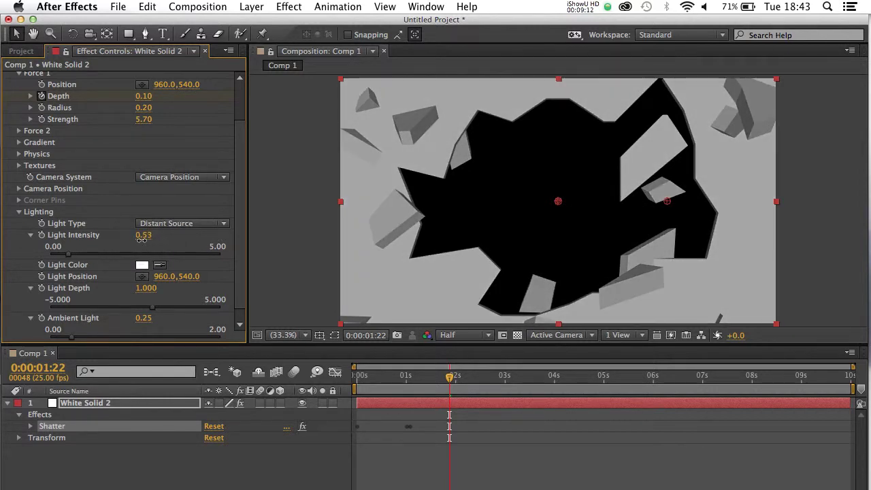
pyautogui.press('super+z')
pyautogui.press('super+z')
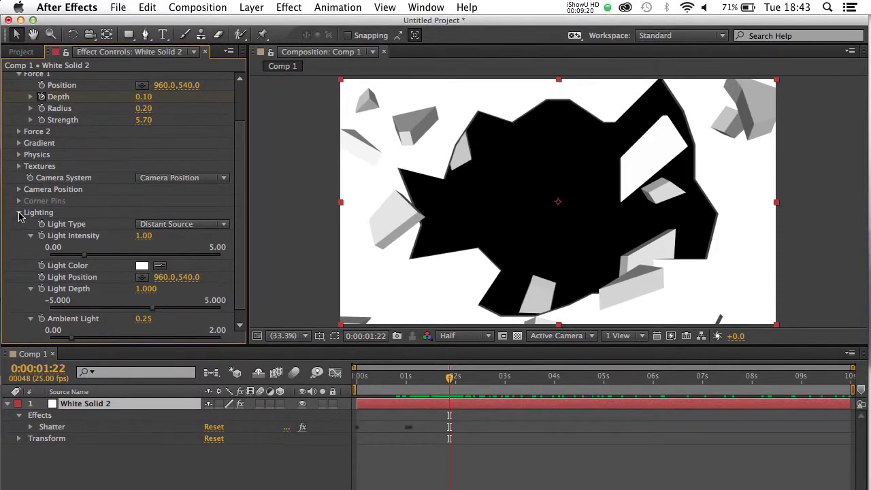
# Step: Collapse Lighting, collapse and re-expand Shatter, then select the layer and Composition panel
pyautogui.click(19, 191)
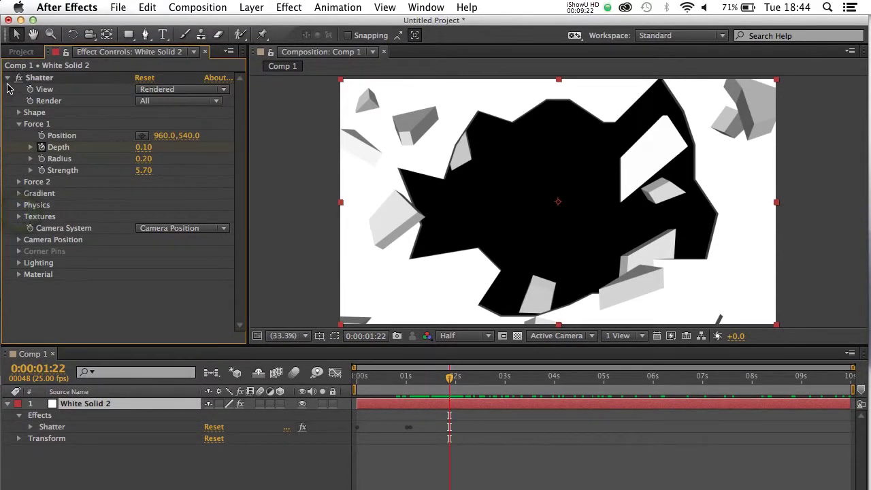
pyautogui.click(9, 78)
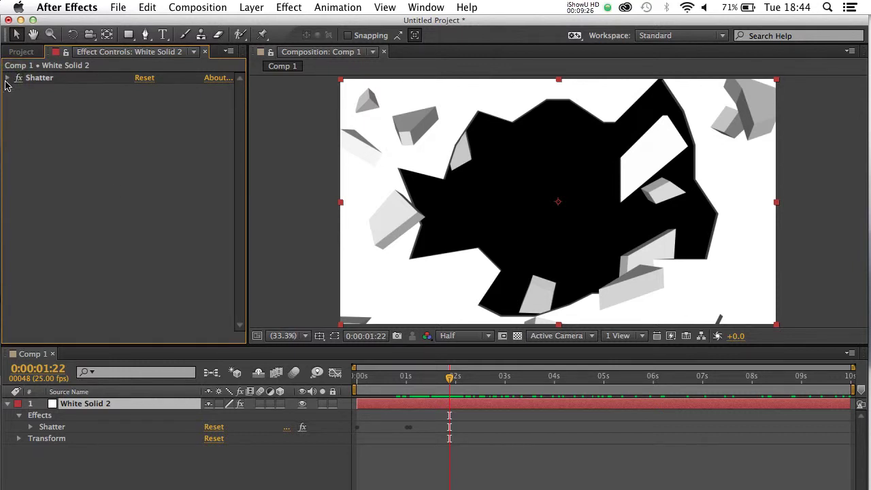
pyautogui.click(9, 78)
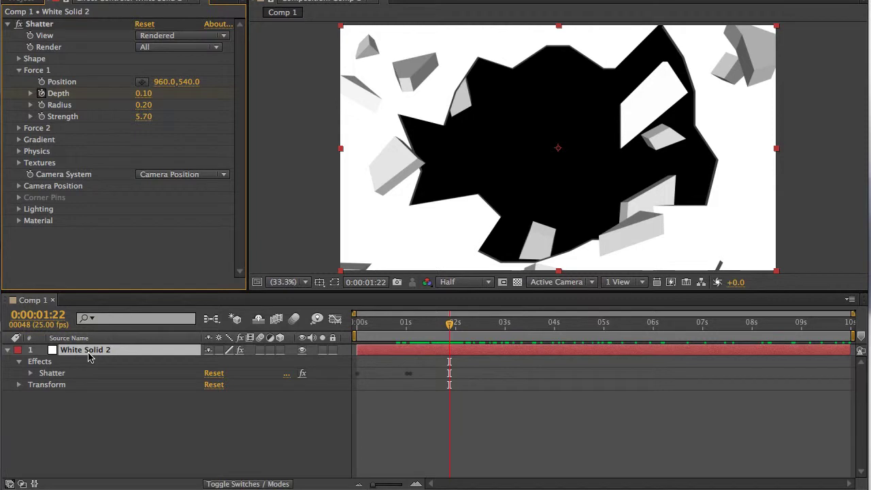
pyautogui.click(95, 351)
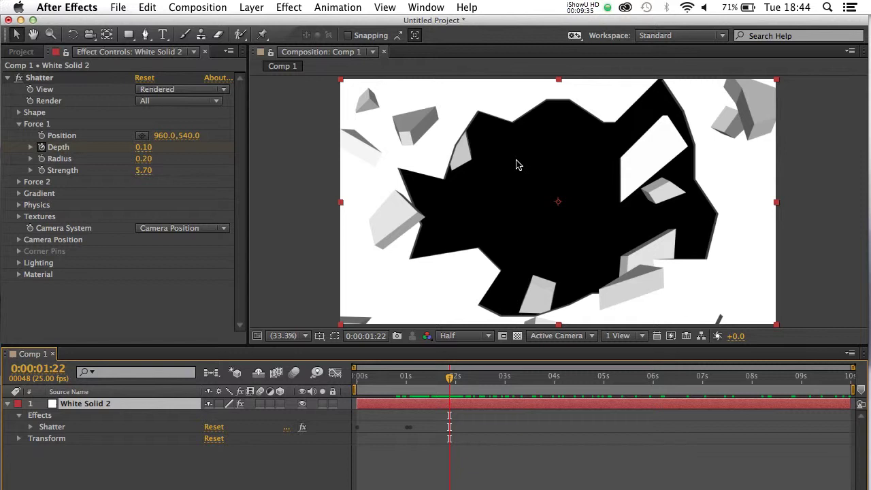
pyautogui.click(516, 162)
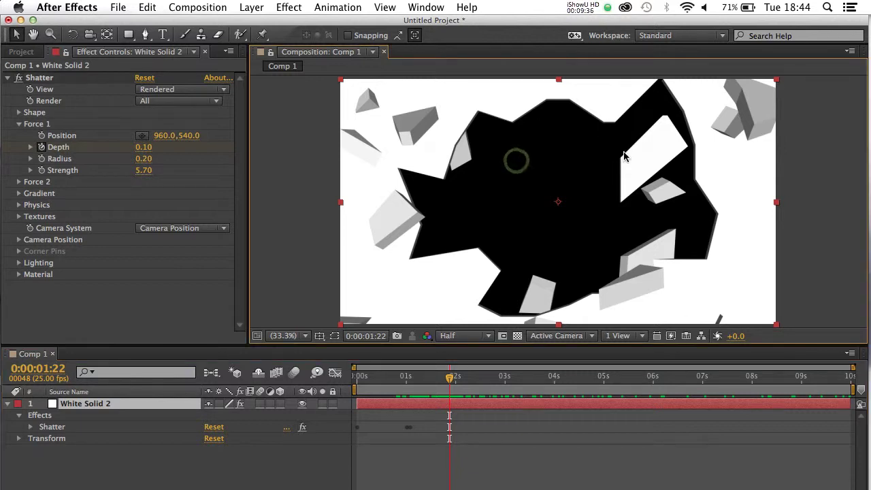